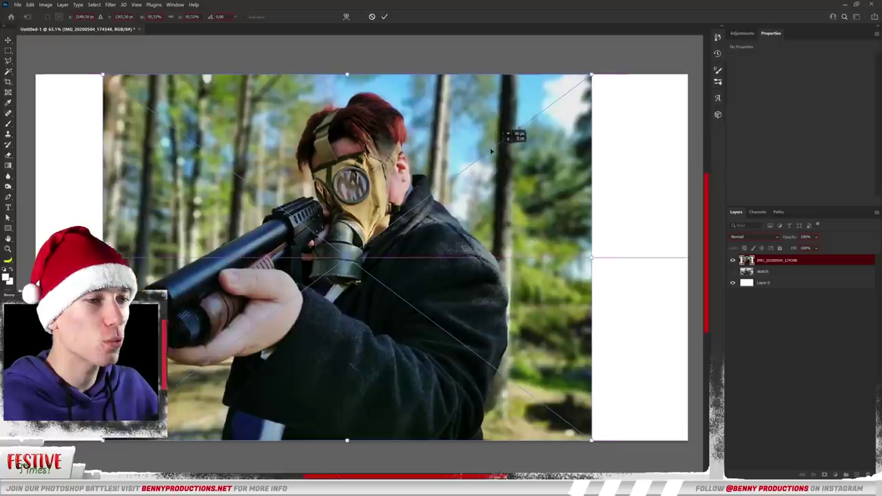
# Nudge the gas-mask man photo slightly left and commit the transform.
pyautogui.moveTo(418, 157); pyautogui.dragTo(395, 157)
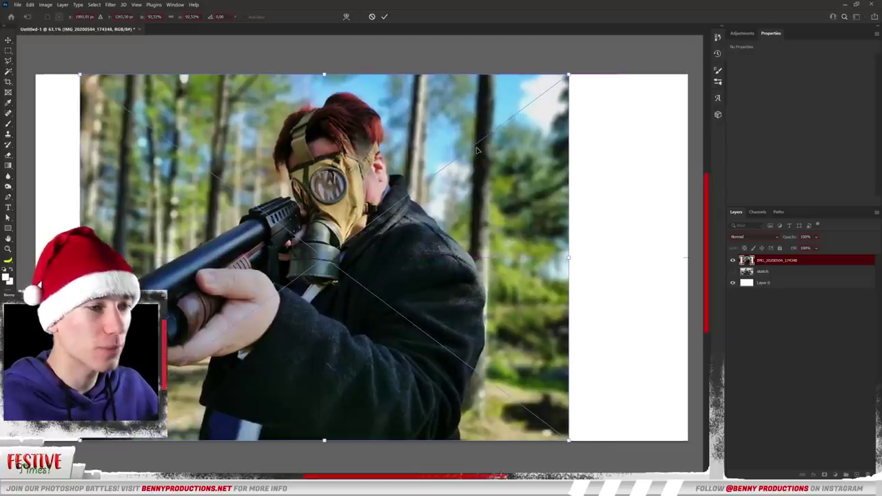
pyautogui.press('Return')
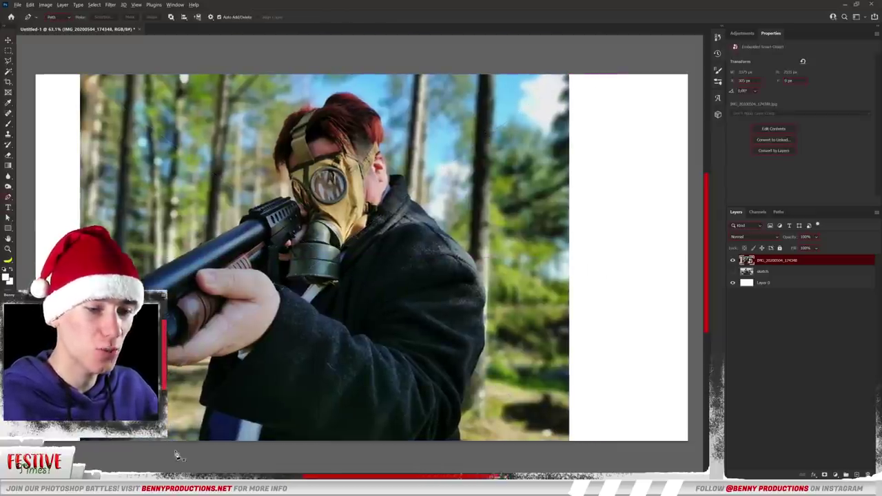
pyautogui.scroll(5, 222, 414)
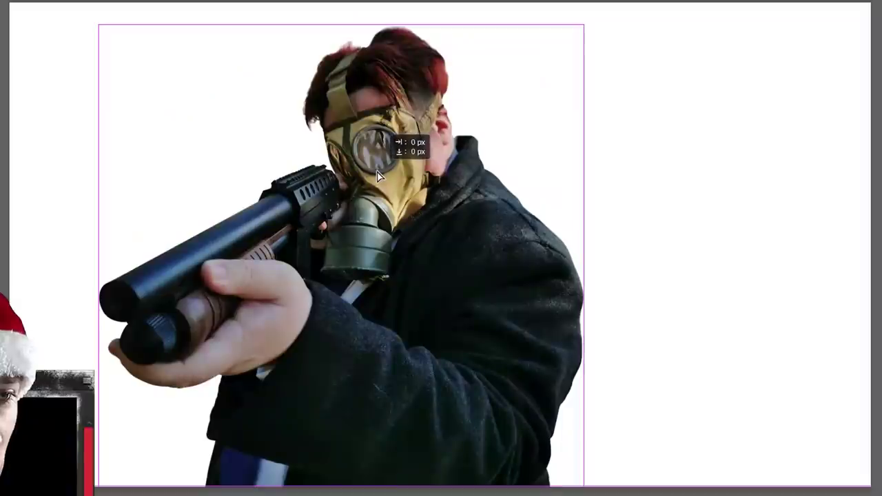
# Shift the cut-out man left, then position and enlarge the snowy mountain photo behind him.
pyautogui.moveTo(377, 178); pyautogui.dragTo(370, 178)
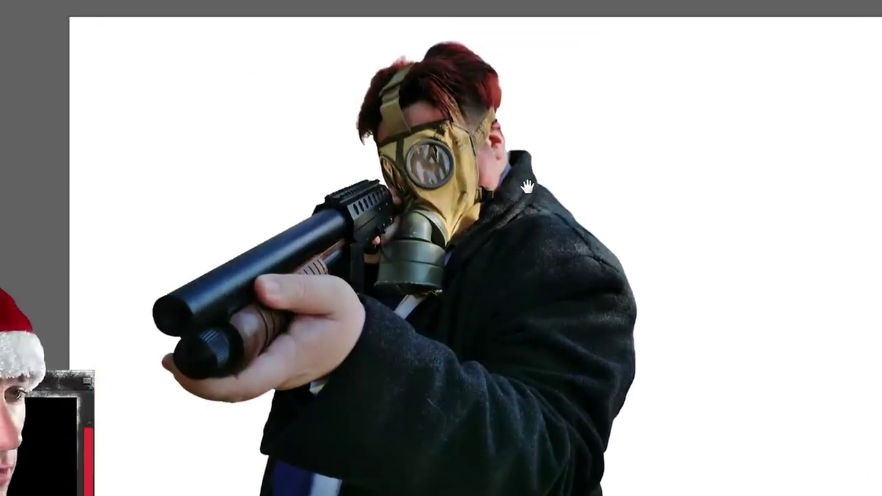
pyautogui.moveTo(431, 172); pyautogui.dragTo(579, 204)
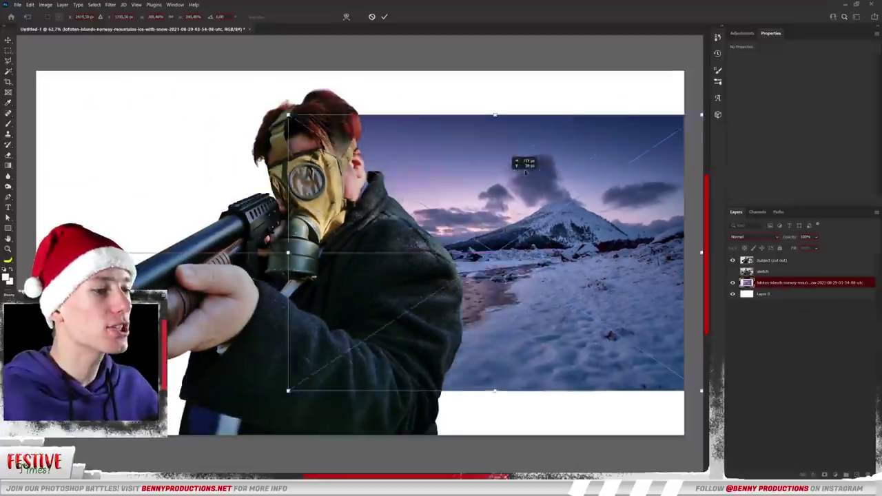
pyautogui.moveTo(467, 124); pyautogui.dragTo(520, 152)
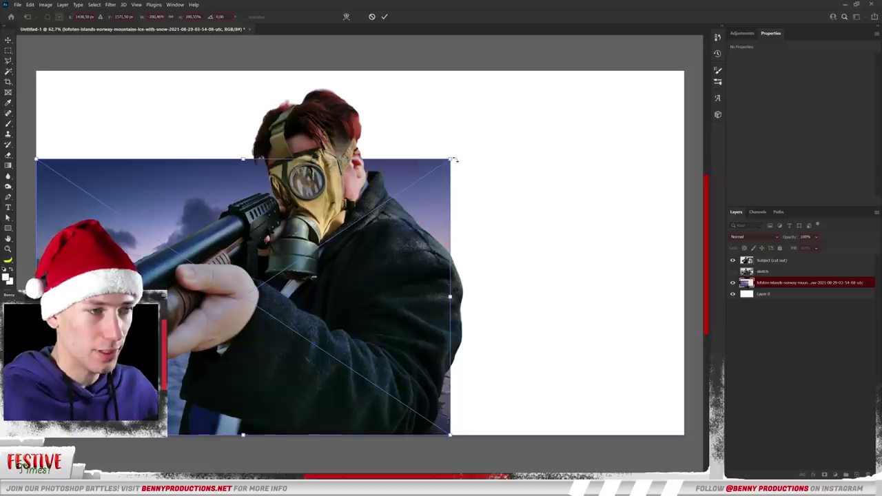
pyautogui.moveTo(454, 159); pyautogui.dragTo(553, 89)
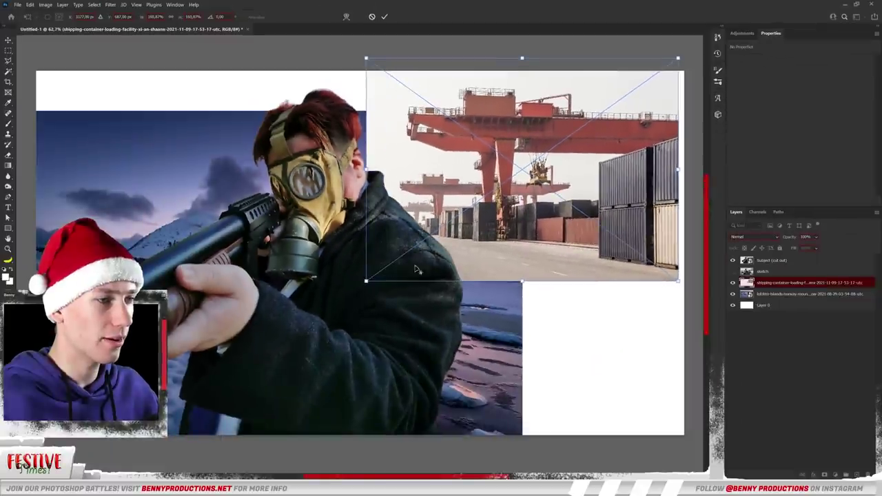
# Flip the port photo horizontally, nudge it right and down, and blend away its bright sky.
pyautogui.rightClick(426, 273)
pyautogui.click(453, 462)
pyautogui.moveTo(448, 293); pyautogui.dragTo(473, 300)
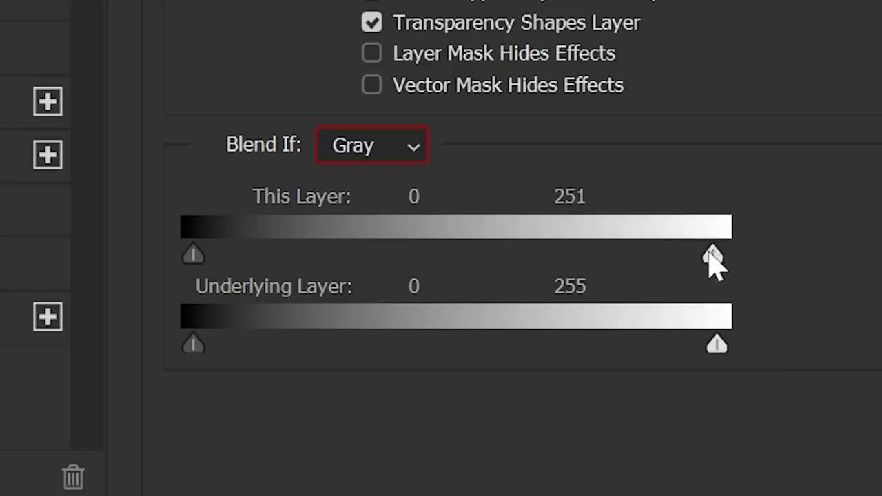
pyautogui.moveTo(714, 265); pyautogui.dragTo(252, 389)
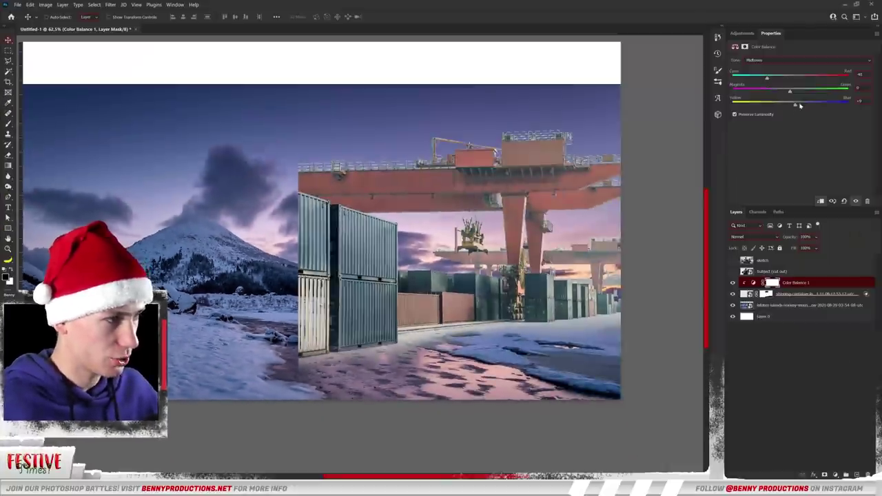
# Push the port's highlights toward blue, adjust the mountain's midtones, and raise the cloud photo.
pyautogui.click(765, 79)
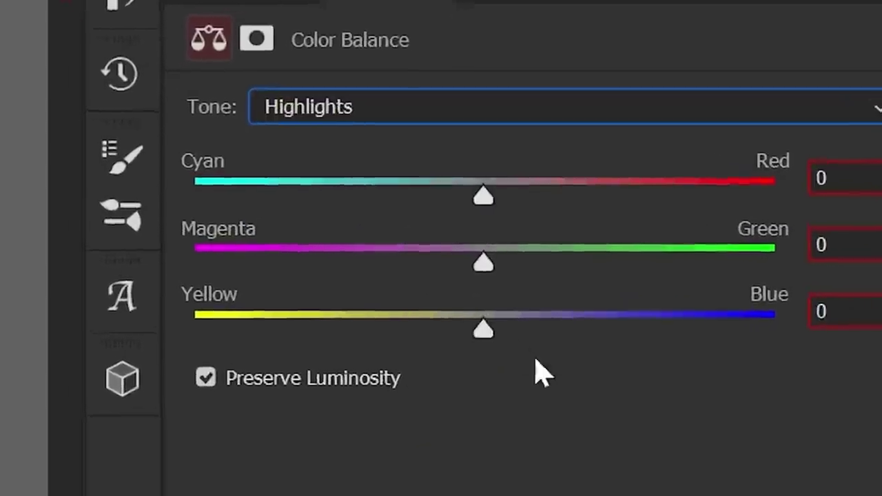
pyautogui.moveTo(790, 104); pyautogui.dragTo(807, 105)
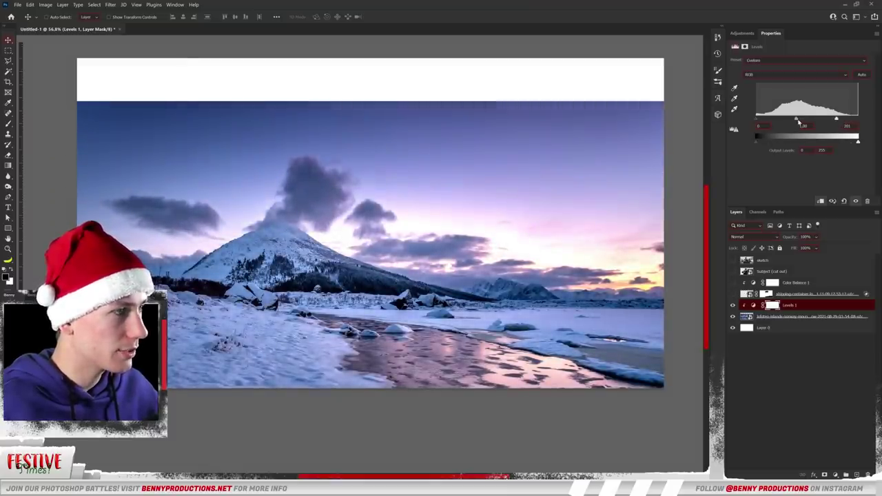
pyautogui.moveTo(798, 122)
pyautogui.mouseDown()
pyautogui.moveTo(806, 122)
pyautogui.moveTo(794, 122)
pyautogui.mouseUp()
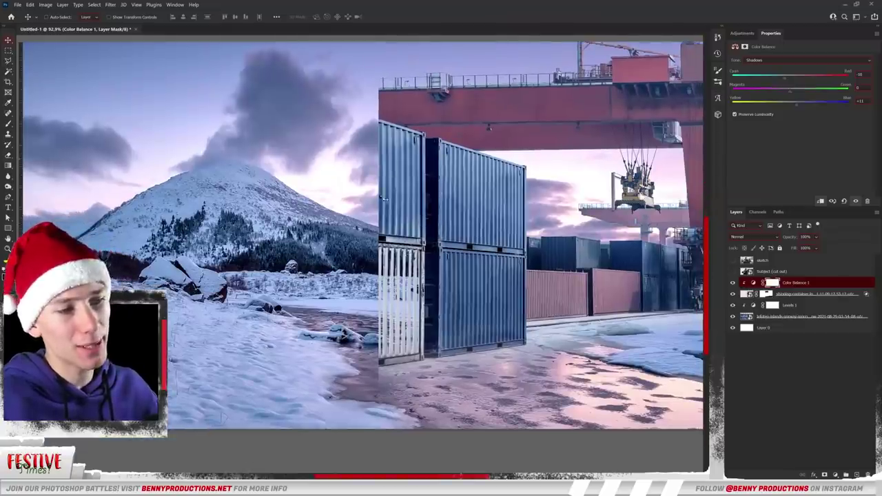
pyautogui.moveTo(450, 224); pyautogui.dragTo(416, 258)
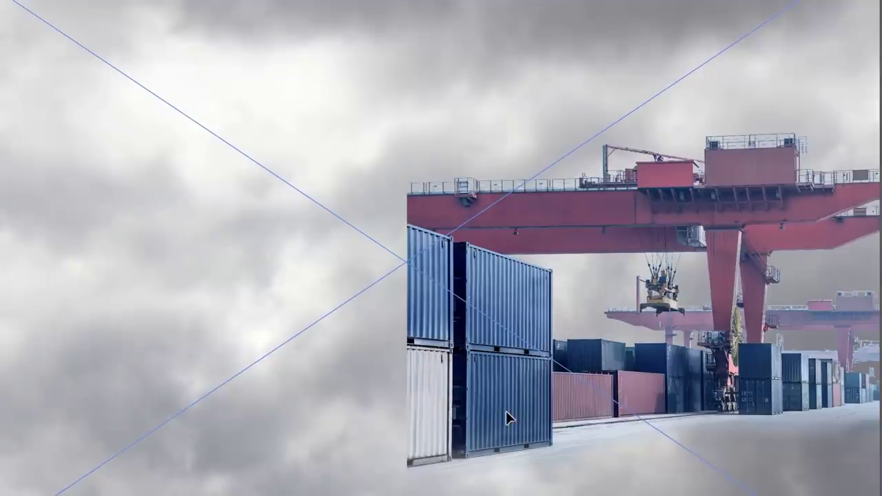
pyautogui.moveTo(506, 411); pyautogui.dragTo(496, 0)
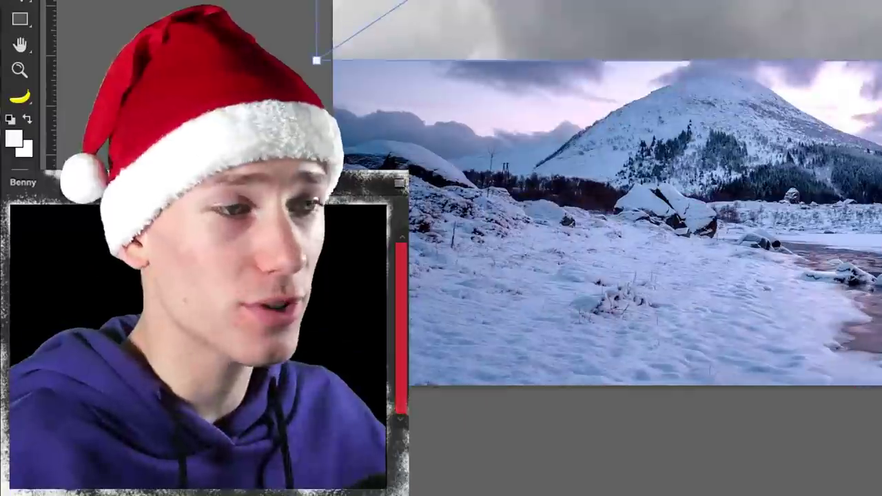
# Lower the clouds over the mountain and clip a copy of the port's Color Balance to them.
pyautogui.moveTo(412, 116); pyautogui.dragTo(328, 216)
pyautogui.press('Return')
pyautogui.hotkey('ctrl', '0')
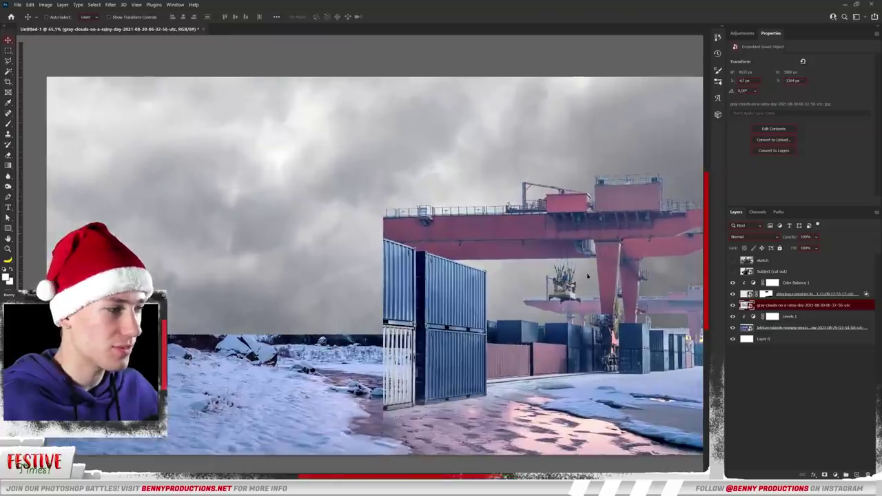
pyautogui.moveTo(792, 297); pyautogui.dragTo(794, 301)
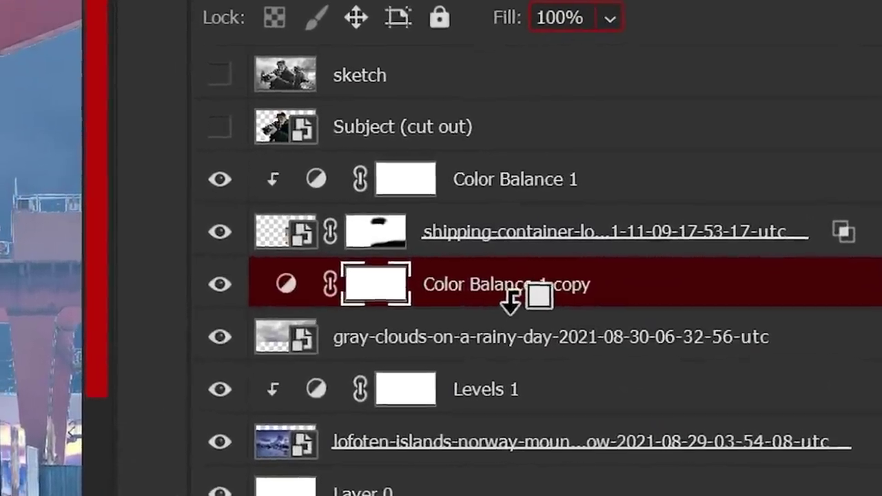
pyautogui.keyDown('alt'); pyautogui.click(803, 310); pyautogui.keyUp('alt')
pyautogui.hotkey('ctrl', '0')
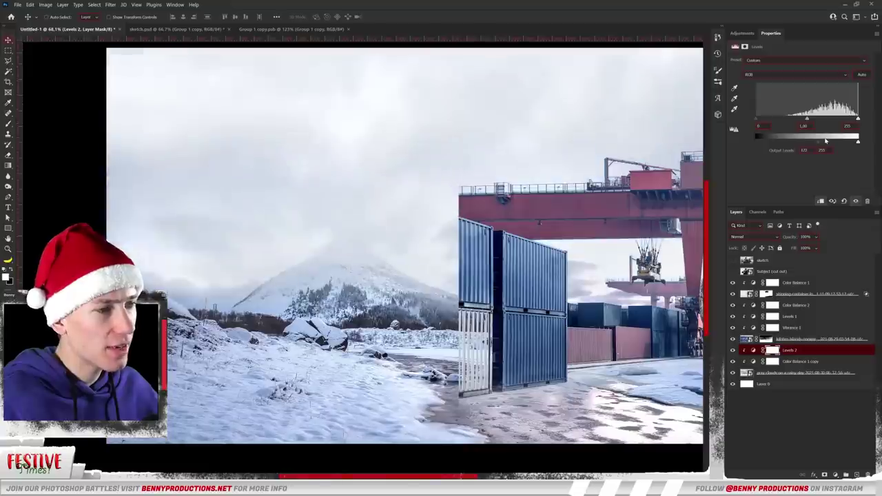
# Add Levels lifting the sky's darkest tones and confirm the chosen colour.
pyautogui.moveTo(769, 145); pyautogui.dragTo(789, 145)
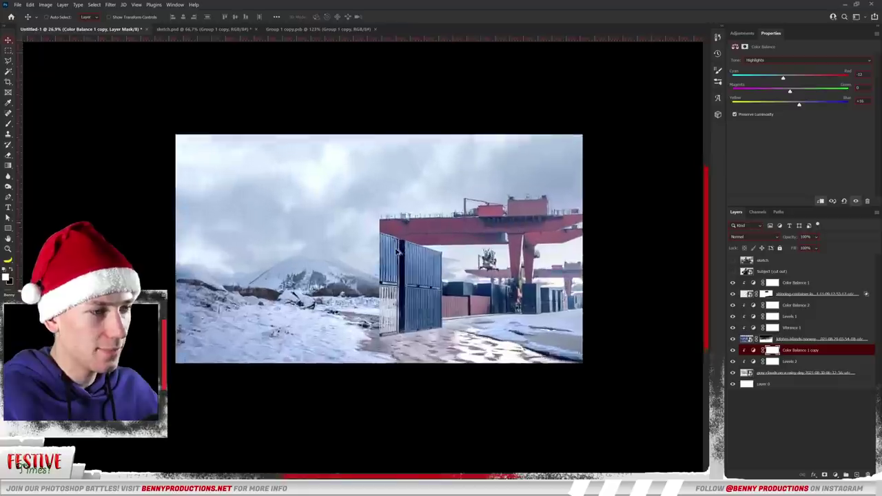
pyautogui.scroll(3, 662, 312)
pyautogui.scroll(4, 662, 311)
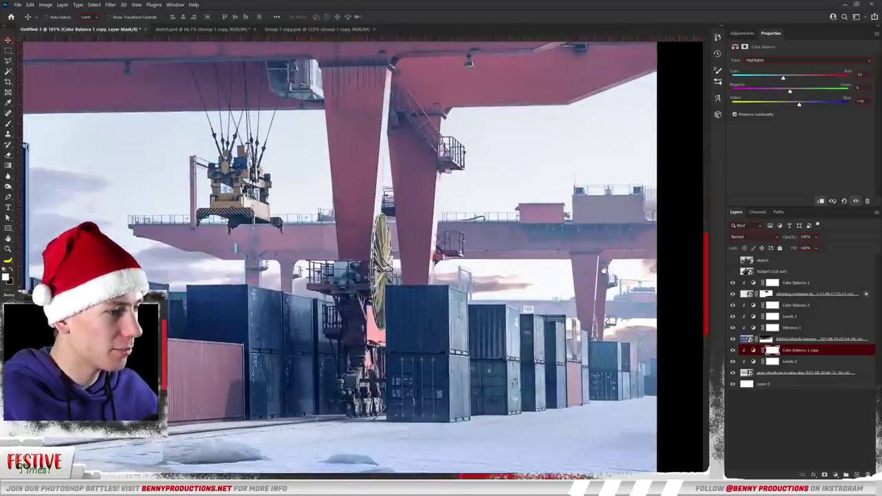
pyautogui.scroll(-3, 578, 239)
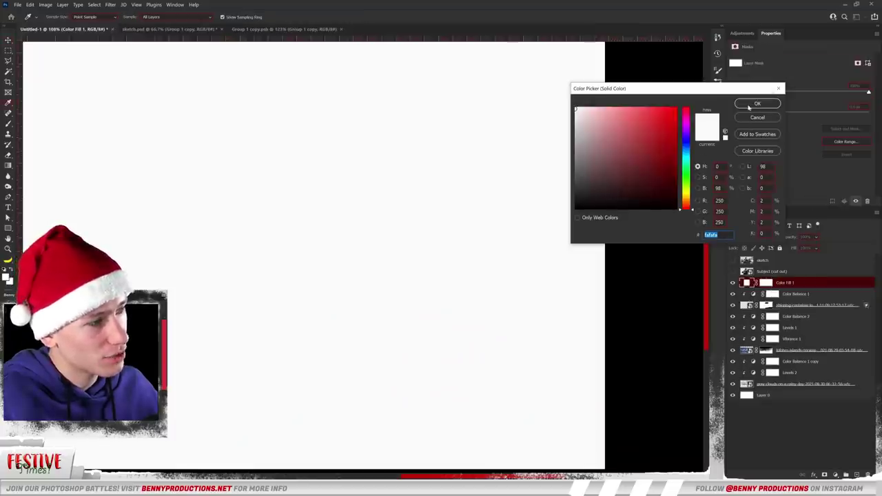
pyautogui.click(755, 105)
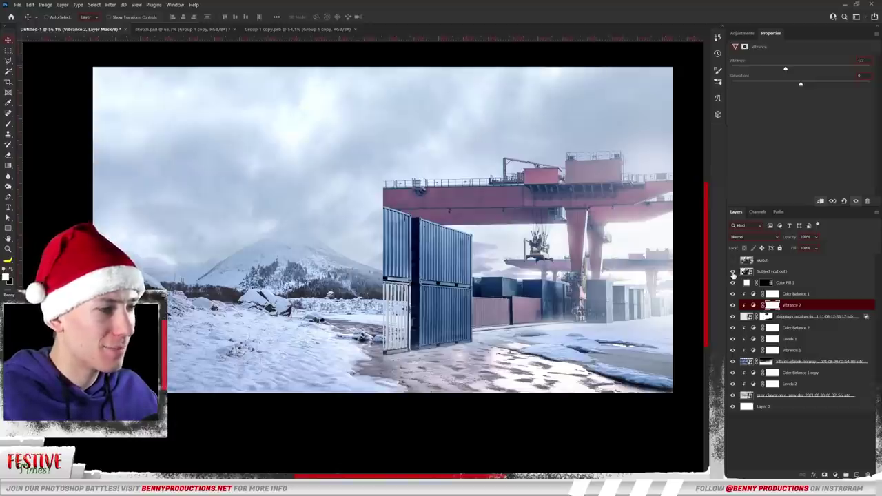
# Apply a Camera Raw Filter with Shadows at +56 and cut the man's vibrance to -11.
pyautogui.click(732, 273)
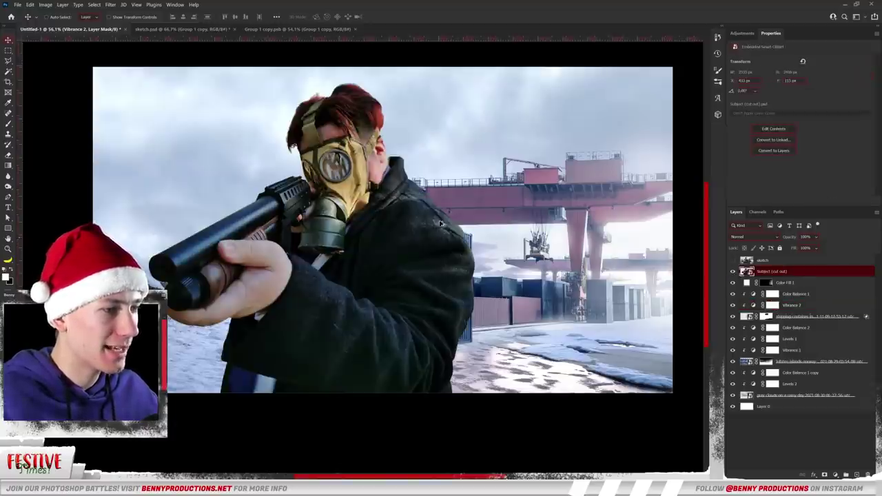
pyautogui.scroll(-2, 441, 224)
pyautogui.scroll(2, 441, 224)
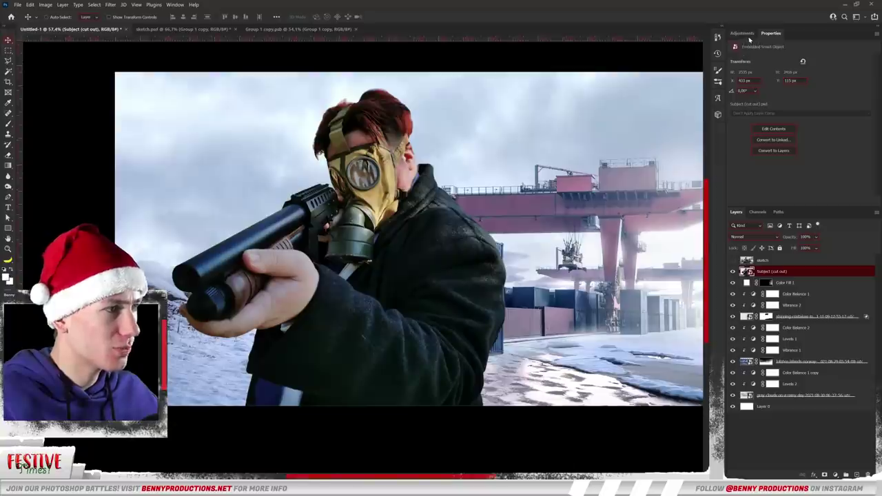
pyautogui.click(111, 5)
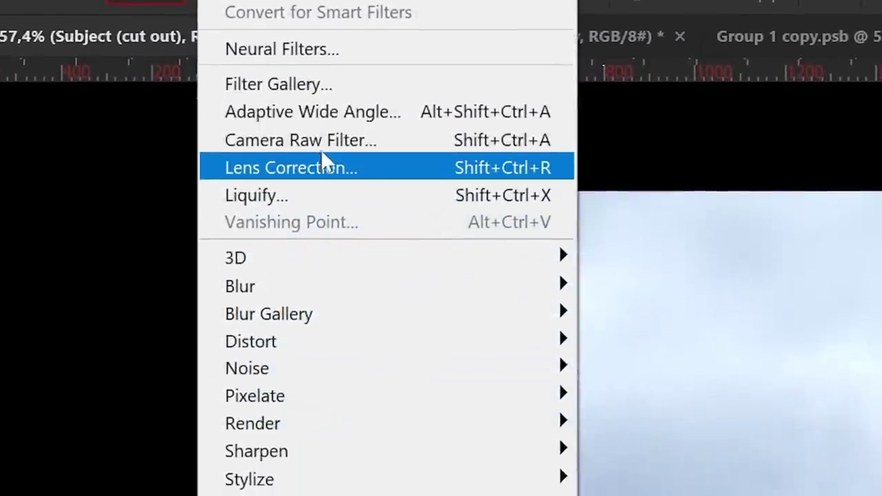
pyautogui.click(139, 58)
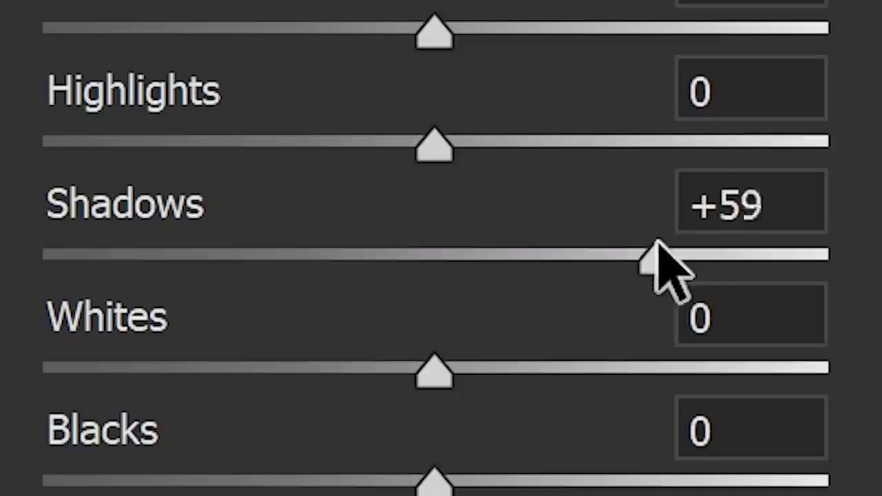
pyautogui.moveTo(655, 243); pyautogui.dragTo(652, 245)
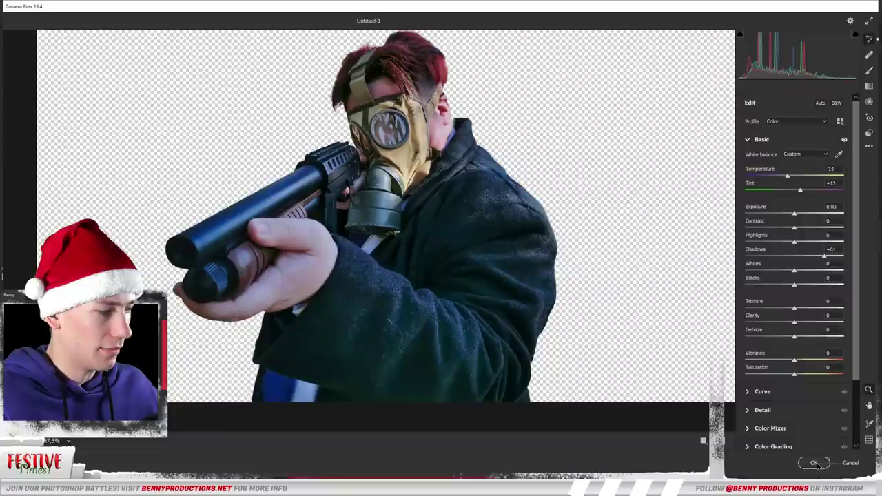
pyautogui.press('Return')
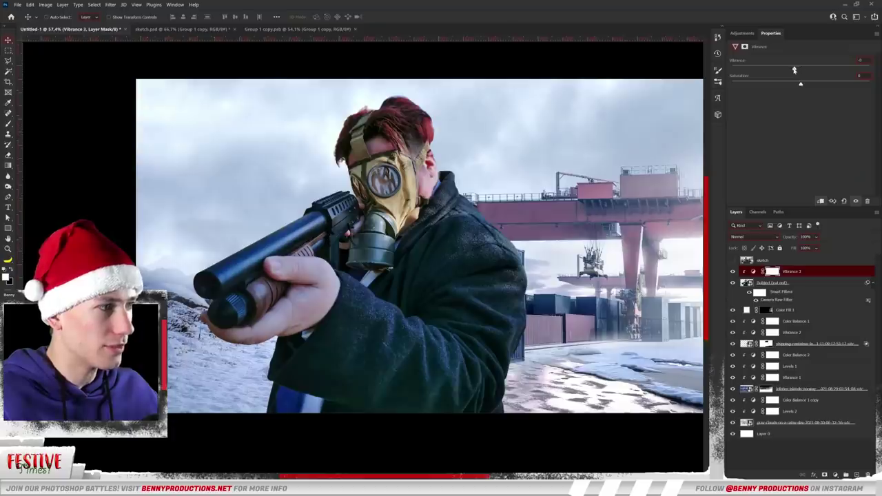
pyautogui.moveTo(794, 70); pyautogui.dragTo(792, 68)
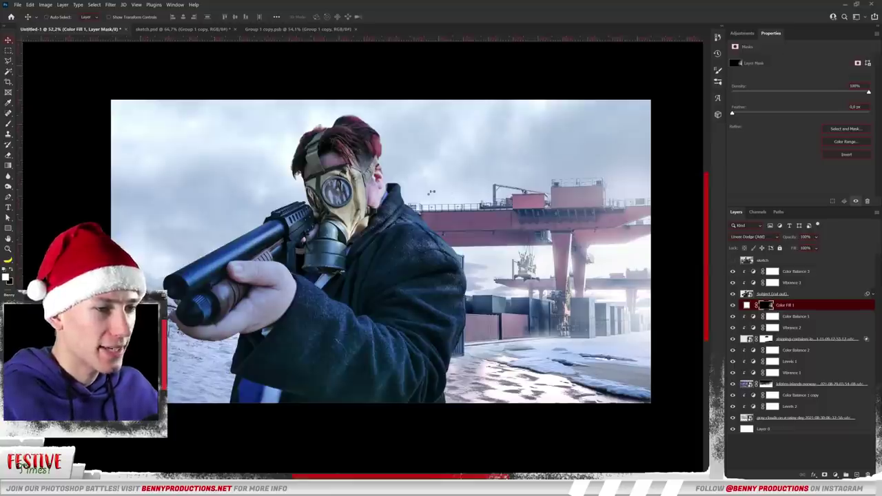
# Enlarge the soldier, move him behind the man on the right, and shift his colours bluer.
pyautogui.hotkey('ctrl', 't')
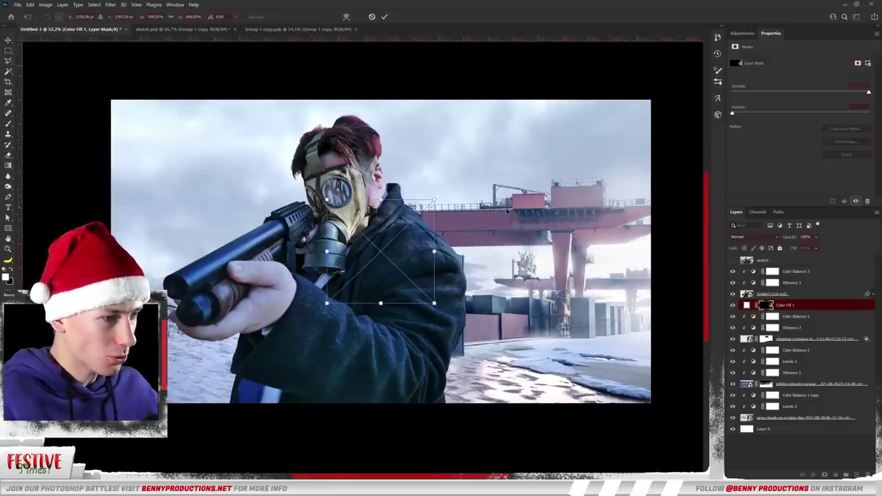
pyautogui.moveTo(434, 251); pyautogui.dragTo(600, 240)
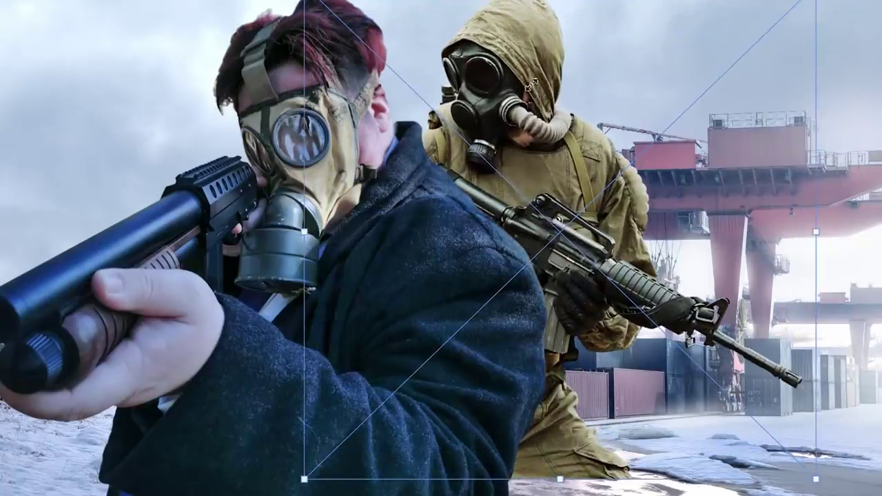
pyautogui.moveTo(532, 85); pyautogui.dragTo(564, 166)
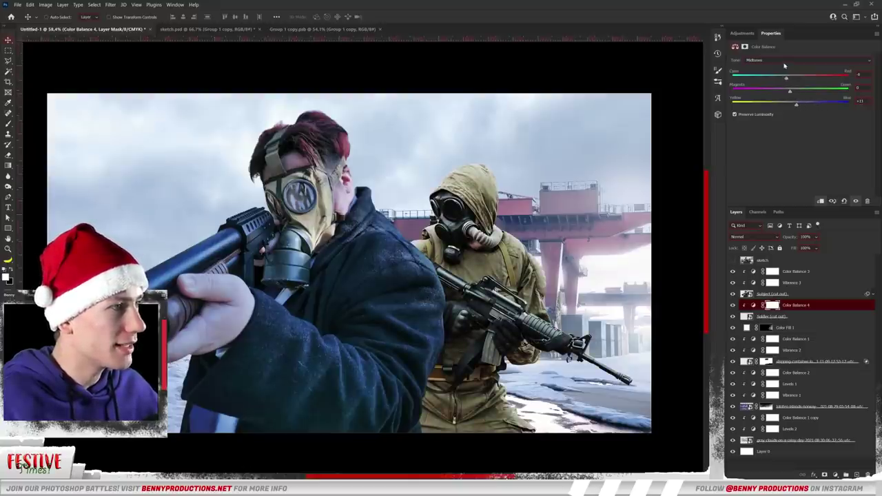
pyautogui.moveTo(799, 106); pyautogui.dragTo(815, 104)
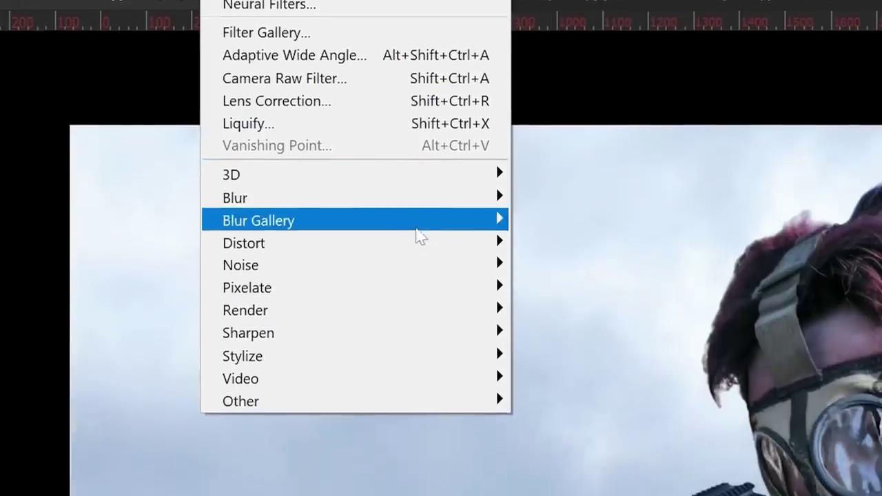
# Apply an 18 px Field Blur to the dockyard background layer.
pyautogui.moveTo(344, 211)
pyautogui.click(488, 211)
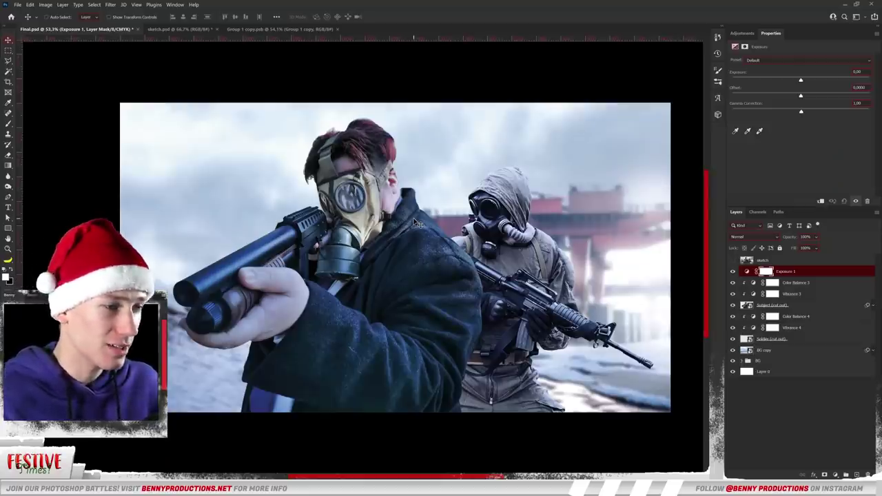
# Paint Exposure highlights on the man's hair and hand with a resized soft white brush.
pyautogui.hotkey('ctrl', '+')
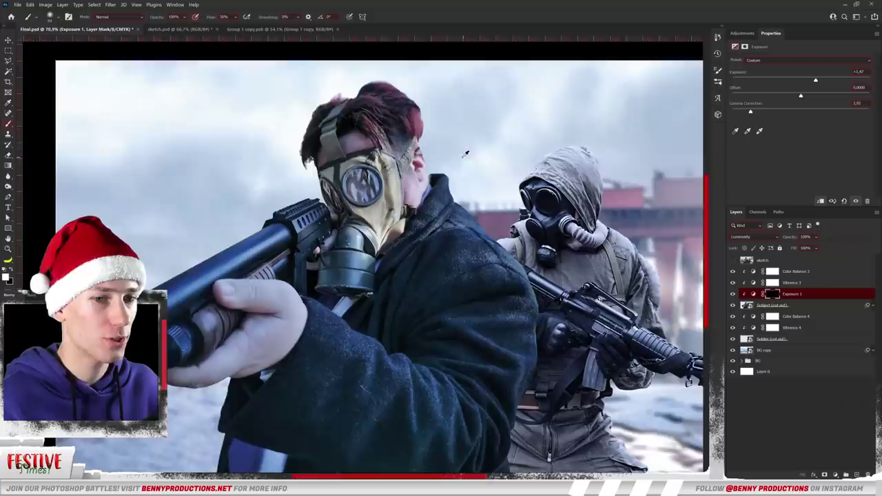
pyautogui.scroll(3, 462, 172)
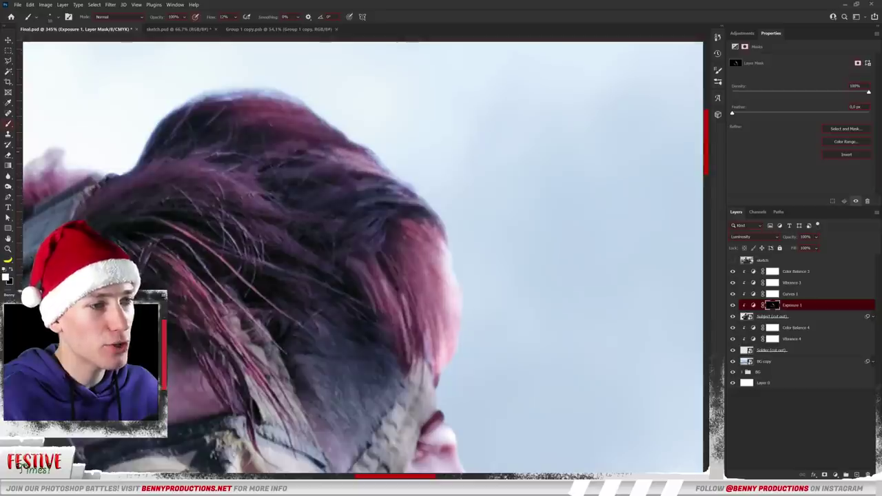
pyautogui.scroll(2, 388, 199)
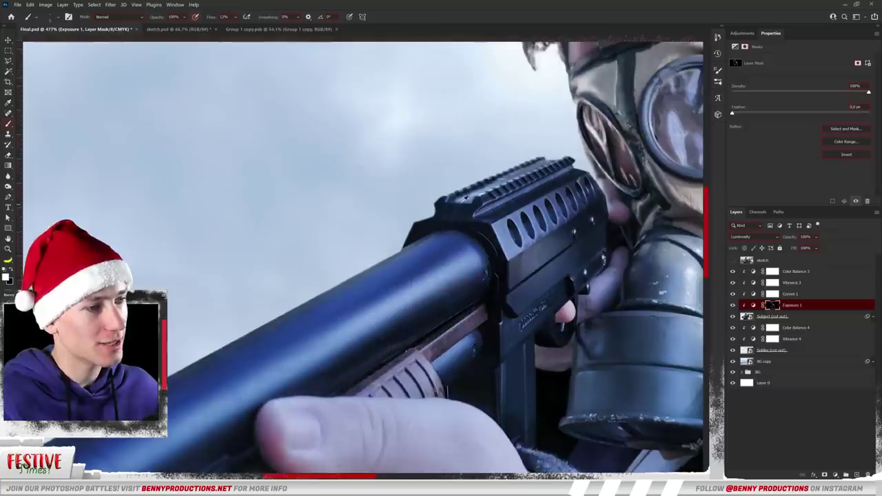
pyautogui.scroll(2, 464, 197)
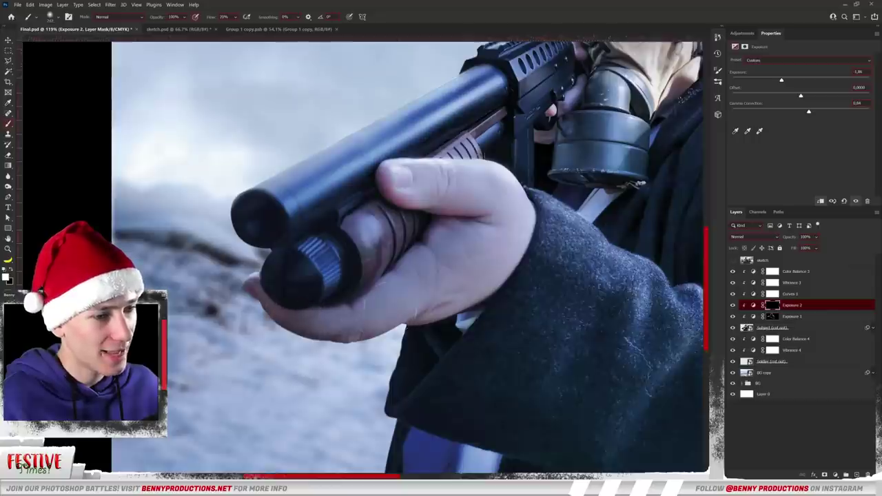
pyautogui.keyDown('alt'); pyautogui.rightClick(364, 305); pyautogui.keyUp('alt')
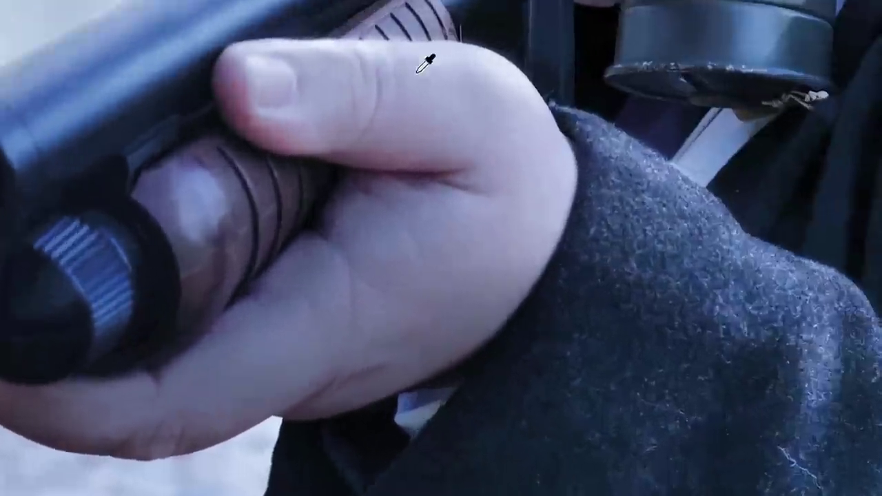
pyautogui.keyDown('alt'); pyautogui.rightClick(416, 72); pyautogui.keyUp('alt')
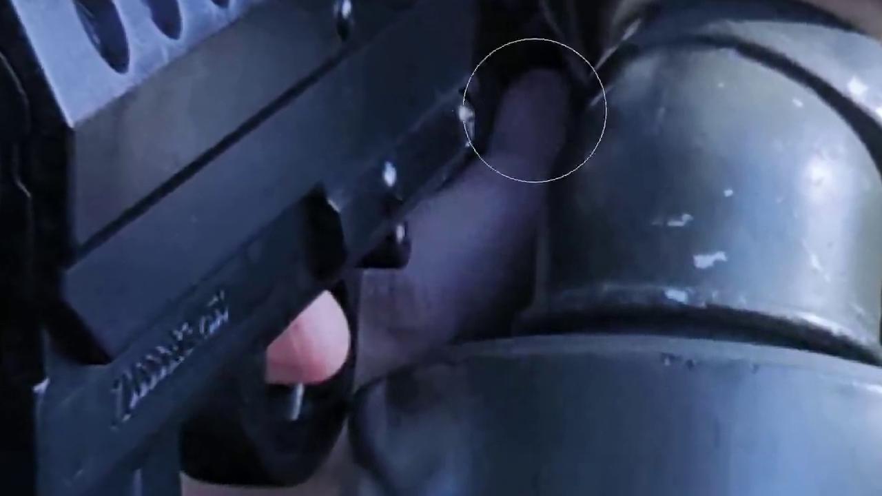
# Brighten the gun grip's rim and darken the soldier's torso with masked Exposure.
pyautogui.moveTo(398, 227); pyautogui.dragTo(406, 213)
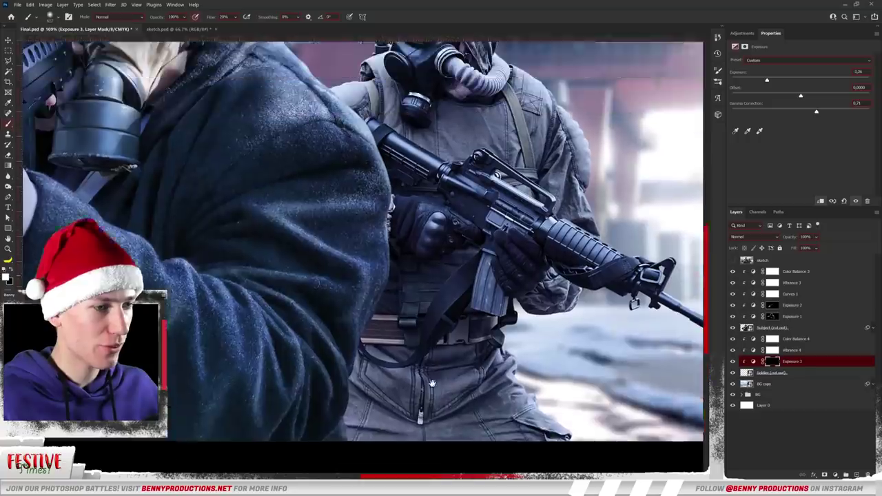
pyautogui.moveTo(429, 365); pyautogui.dragTo(433, 423)
pyautogui.scroll(-3, 400, 262)
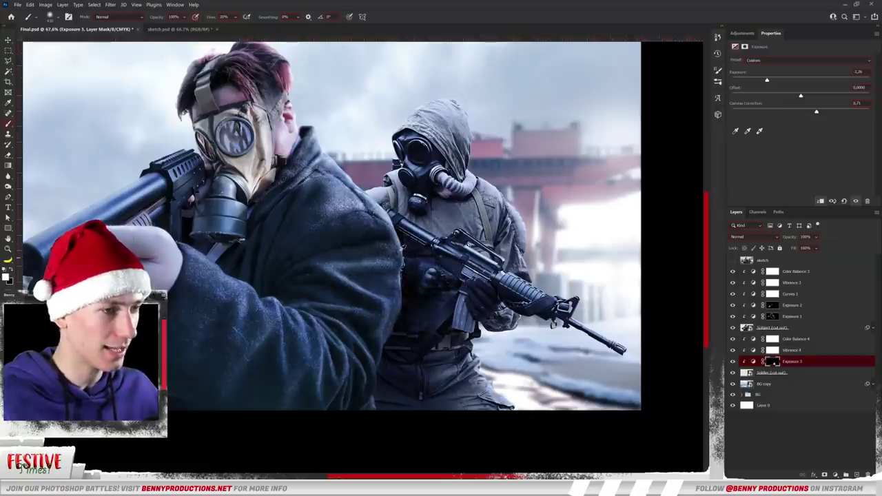
pyautogui.scroll(5, 445, 108)
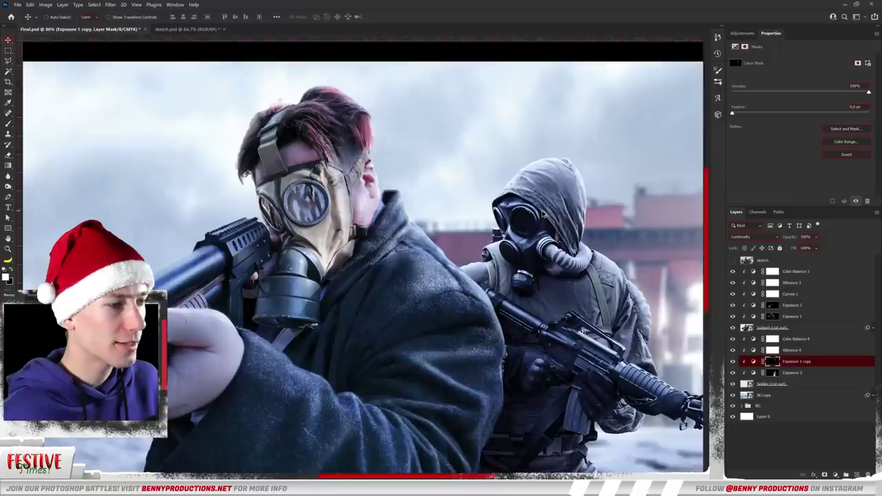
pyautogui.scroll(5, 459, 257)
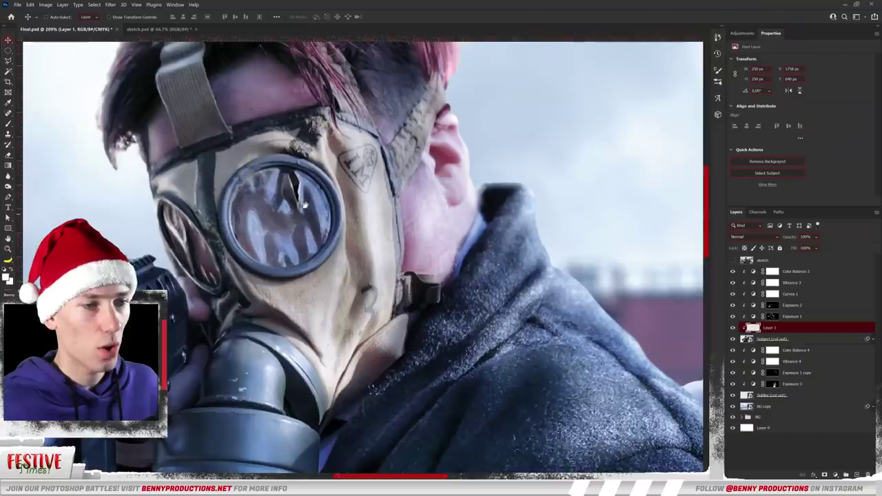
# Shrink the copied lens reflection and seat it over the soldier's left eyepiece.
pyautogui.moveTo(303, 203); pyautogui.dragTo(537, 294)
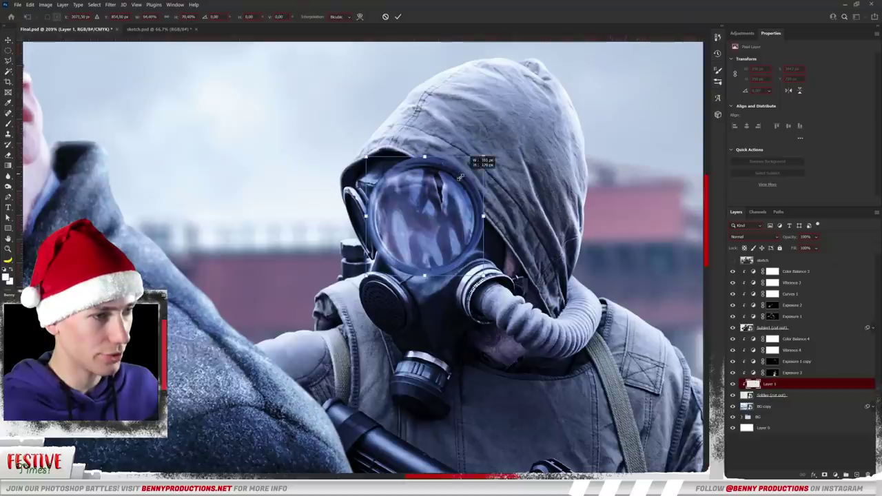
pyautogui.moveTo(459, 177); pyautogui.dragTo(460, 178)
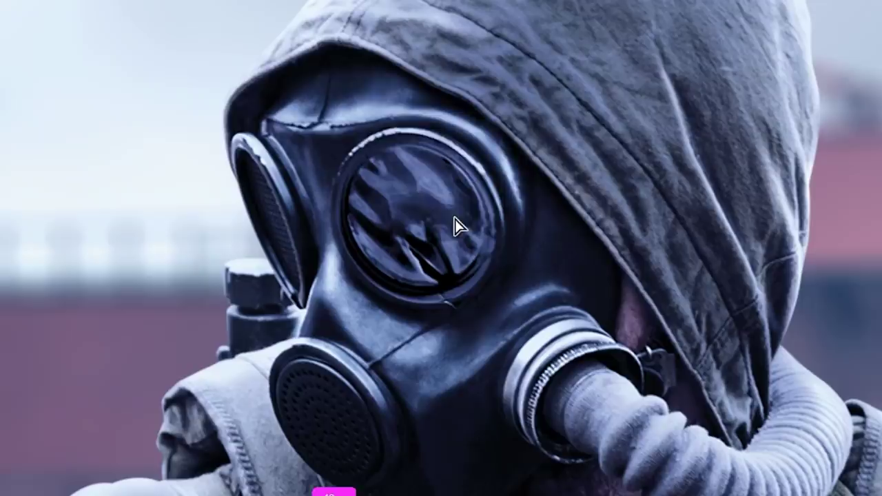
pyautogui.moveTo(441, 222); pyautogui.dragTo(341, 236)
pyautogui.moveTo(222, 261); pyautogui.dragTo(375, 219)
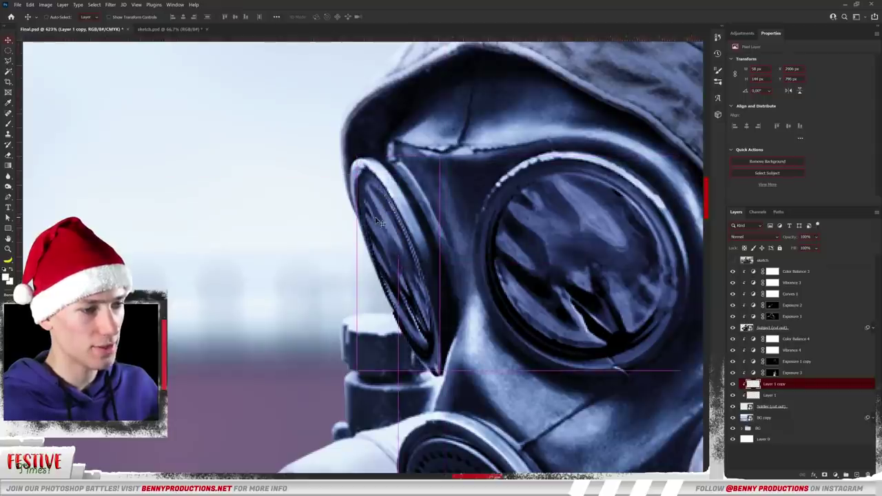
# Select the other lens reflection layer for the soldier's second eyepiece.
pyautogui.scroll(-5, 376, 218)
pyautogui.keyDown('ctrl'); pyautogui.click(460, 238); pyautogui.keyUp('ctrl')
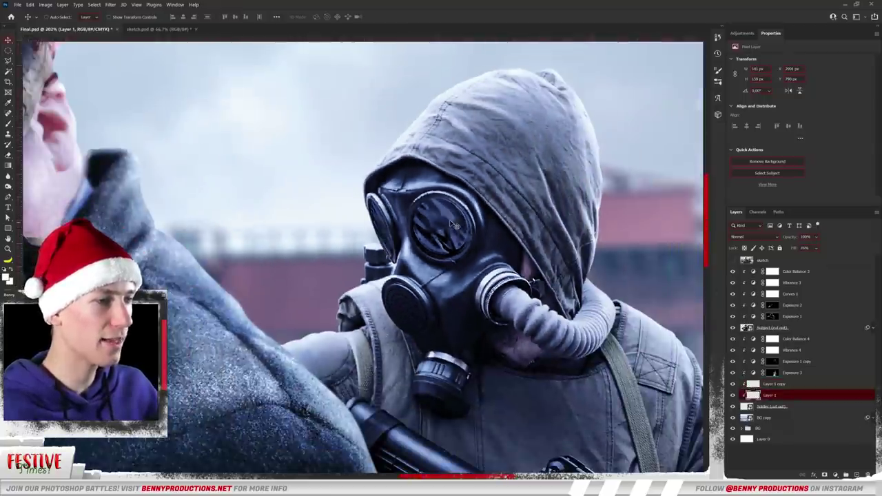
pyautogui.scroll(-5, 454, 225)
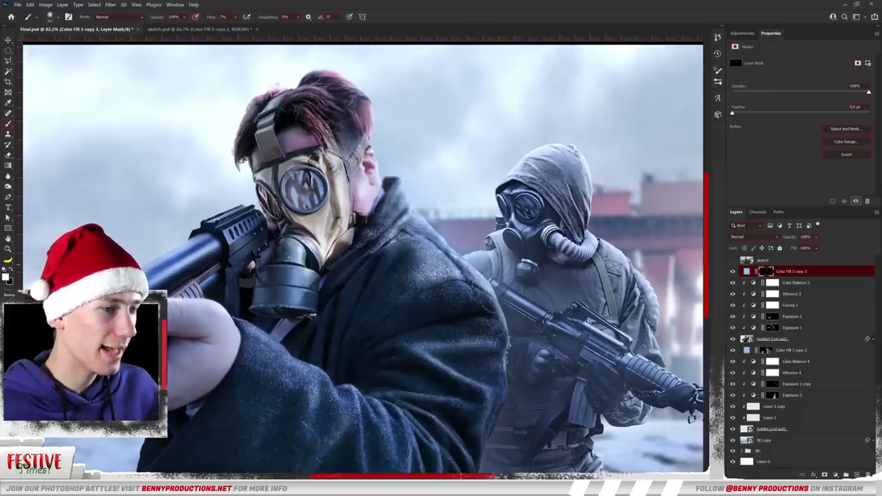
# Paint cold haze around the man's hand, gun, gas mask and hair, then lower the frost layer's fill.
pyautogui.moveTo(486, 355); pyautogui.dragTo(451, 251)
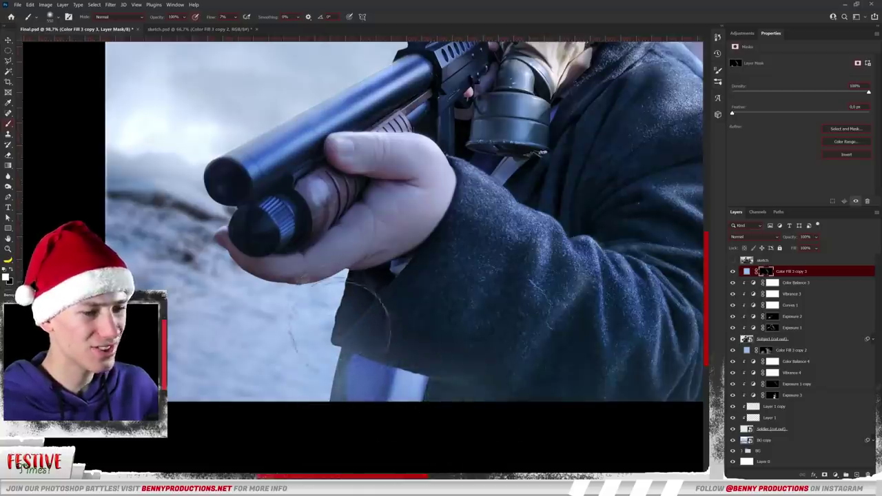
pyautogui.moveTo(483, 355); pyautogui.dragTo(430, 361)
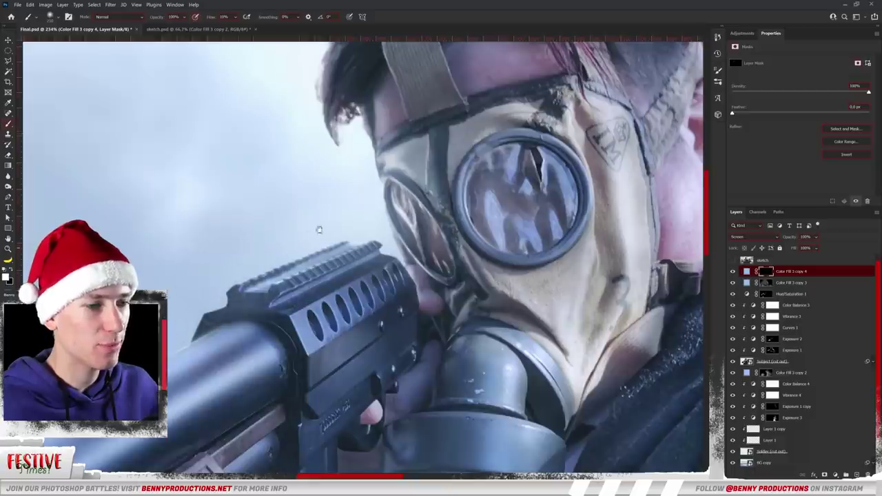
pyautogui.moveTo(319, 229); pyautogui.dragTo(593, 69)
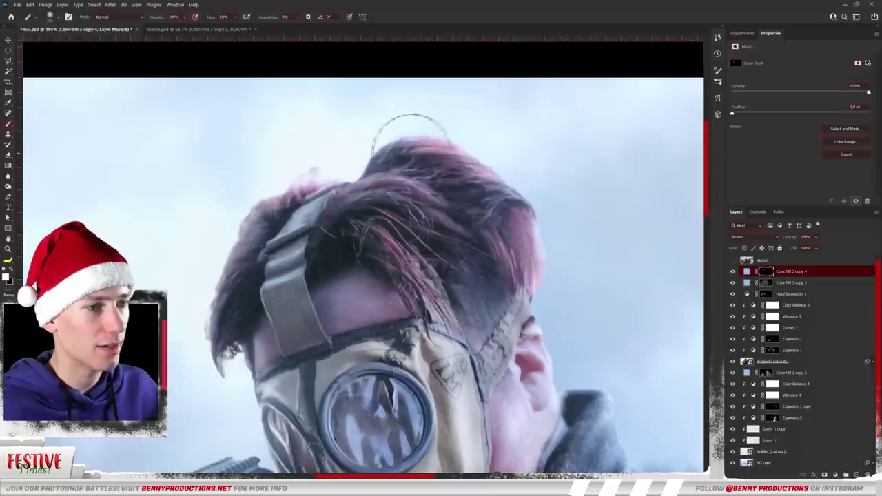
pyautogui.moveTo(411, 135)
pyautogui.mouseDown()
pyautogui.moveTo(413, 148)
pyautogui.moveTo(374, 146)
pyautogui.mouseUp()
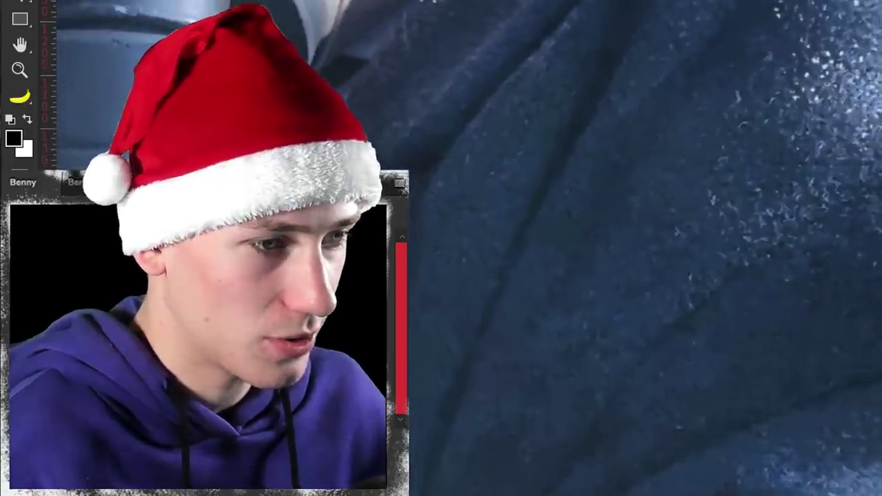
pyautogui.press('v')
pyautogui.hotkey('ctrl', '0')
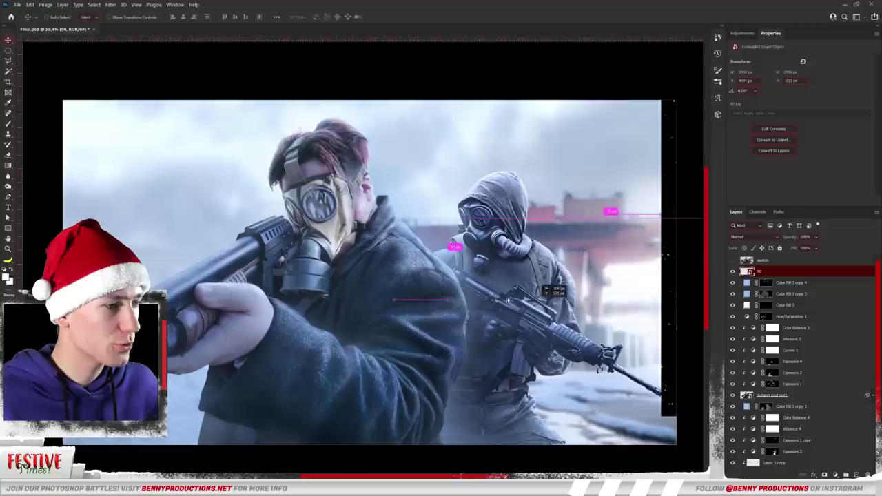
# Set the starfield snow layer to Screen and position it over the figures.
pyautogui.moveTo(544, 289); pyautogui.dragTo(181, 322)
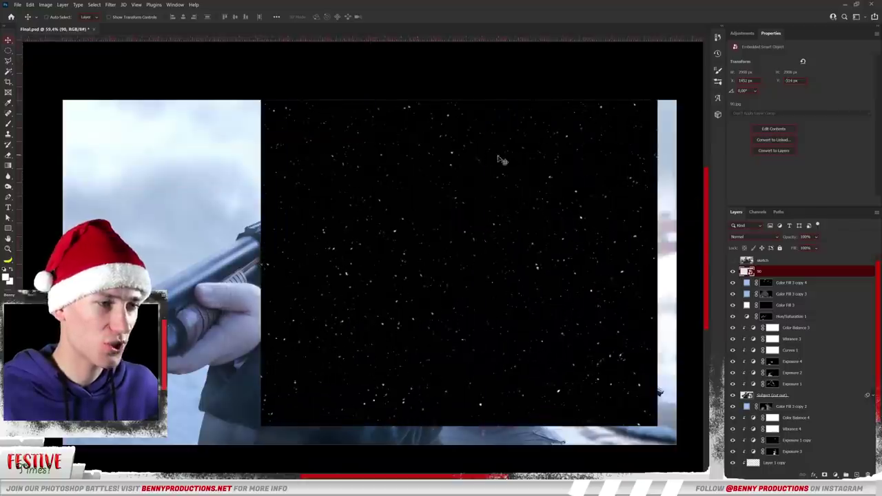
pyautogui.moveTo(501, 160); pyautogui.dragTo(448, 190)
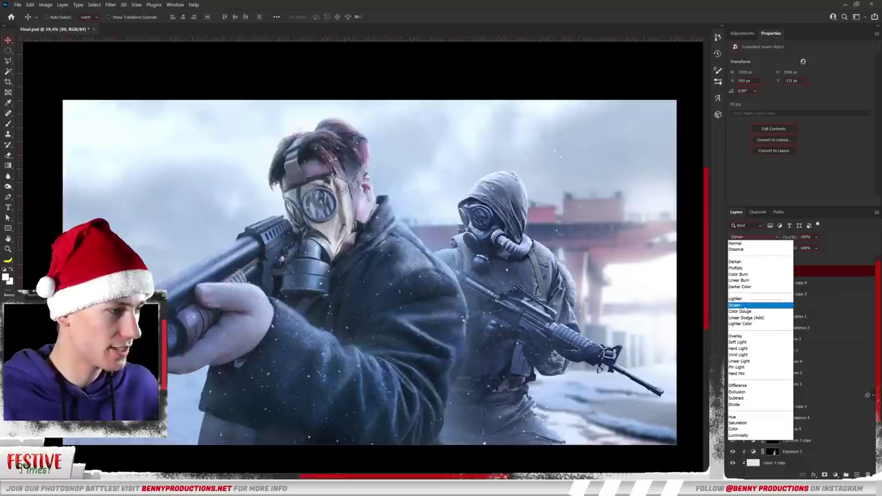
pyautogui.click(746, 306)
pyautogui.moveTo(461, 329); pyautogui.dragTo(500, 303)
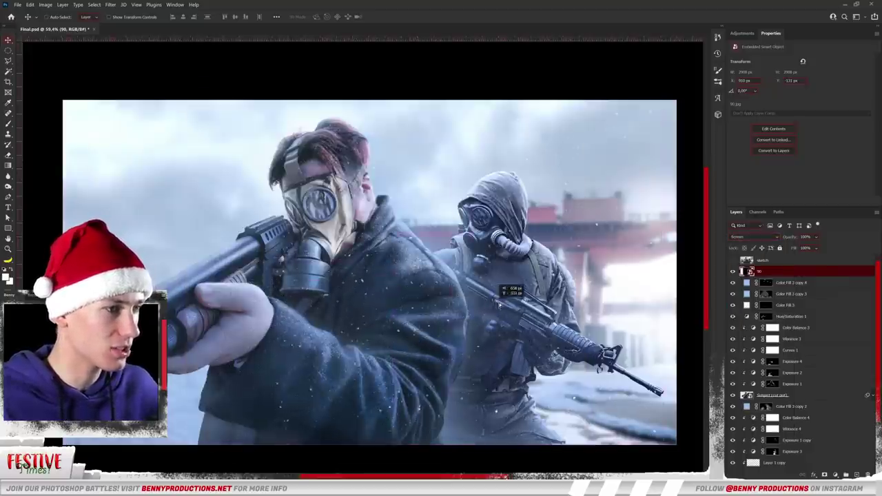
pyautogui.moveTo(474, 269); pyautogui.dragTo(584, 253)
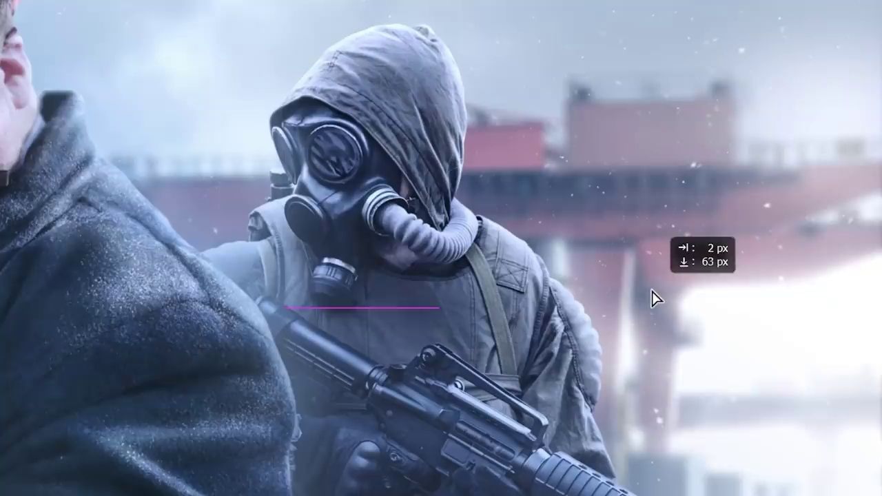
pyautogui.moveTo(828, 279); pyautogui.dragTo(361, 292)
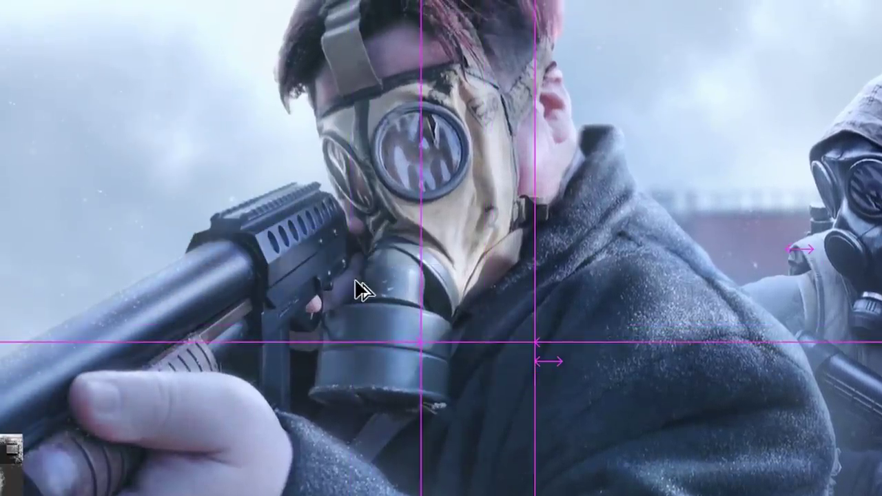
# Enlarge the snow copy well beyond the canvas, then place the glitter bokeh image top-left.
pyautogui.hotkey('ctrl', 't')
pyautogui.moveTo(421, 117); pyautogui.dragTo(451, 81)
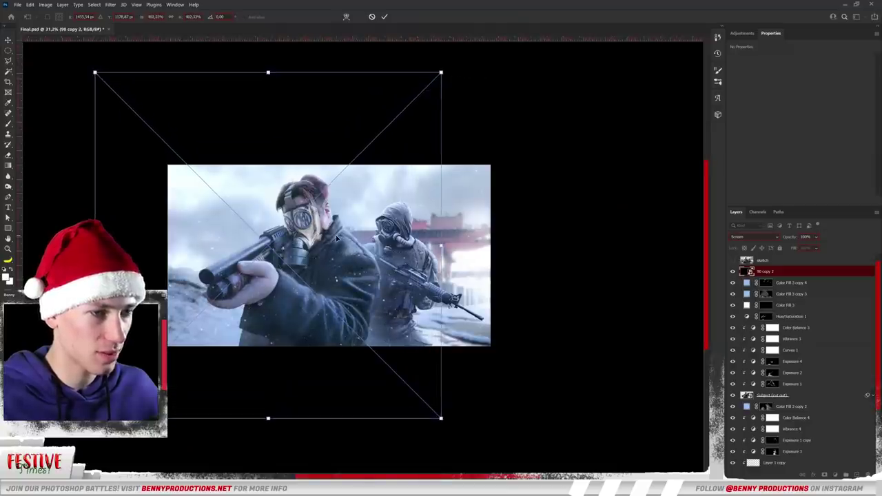
pyautogui.press('Return')
pyautogui.moveTo(185, 282); pyautogui.dragTo(257, 305)
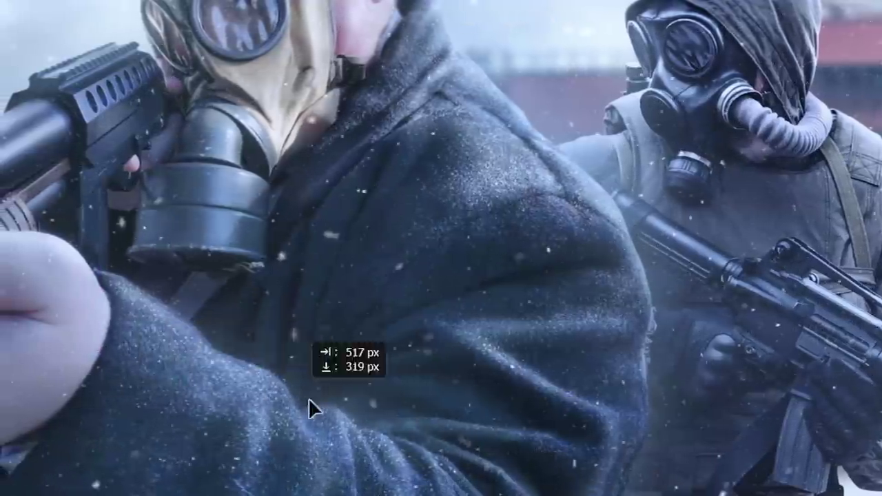
pyautogui.moveTo(301, 338); pyautogui.dragTo(455, 324)
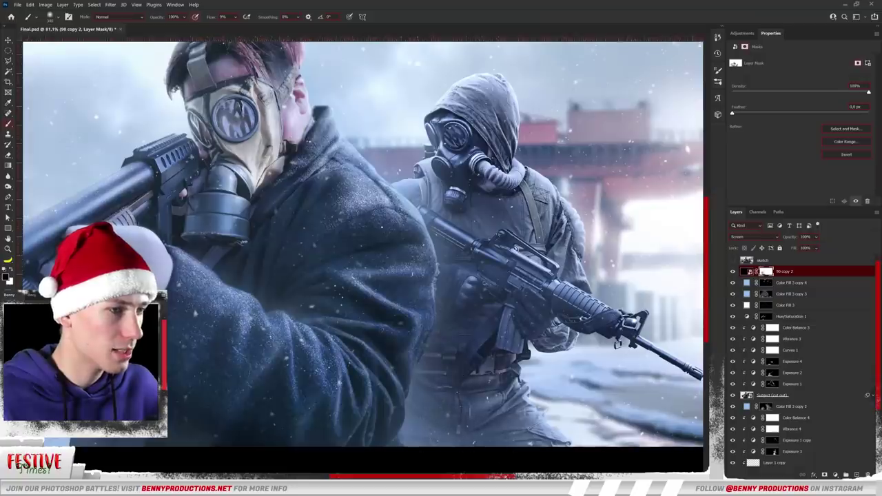
pyautogui.hotkey('ctrl', '-')
pyautogui.hotkey('ctrl', '-')
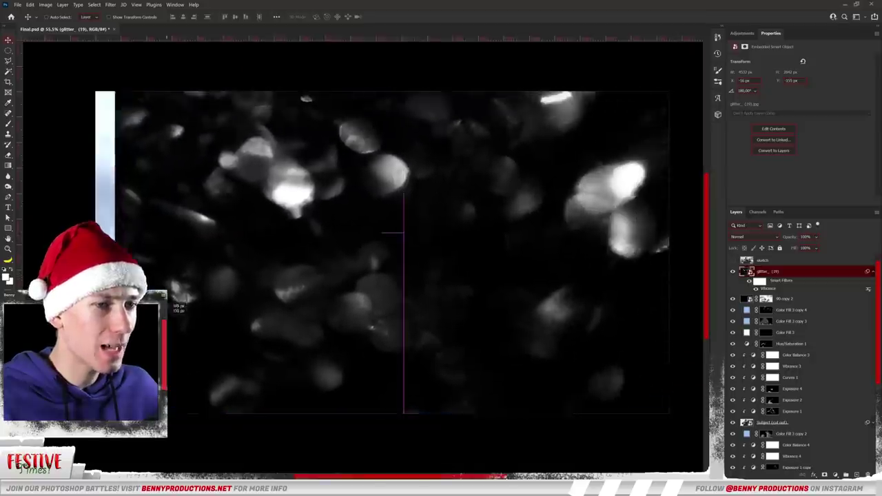
pyautogui.moveTo(171, 300); pyautogui.dragTo(151, 284)
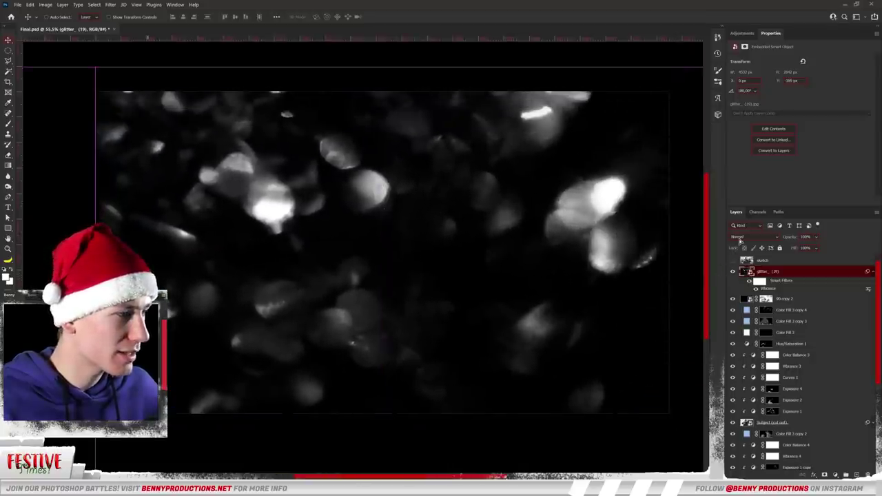
# Set the glitter layer's blend mode to Screen and move the new soldier lower.
pyautogui.click(741, 237)
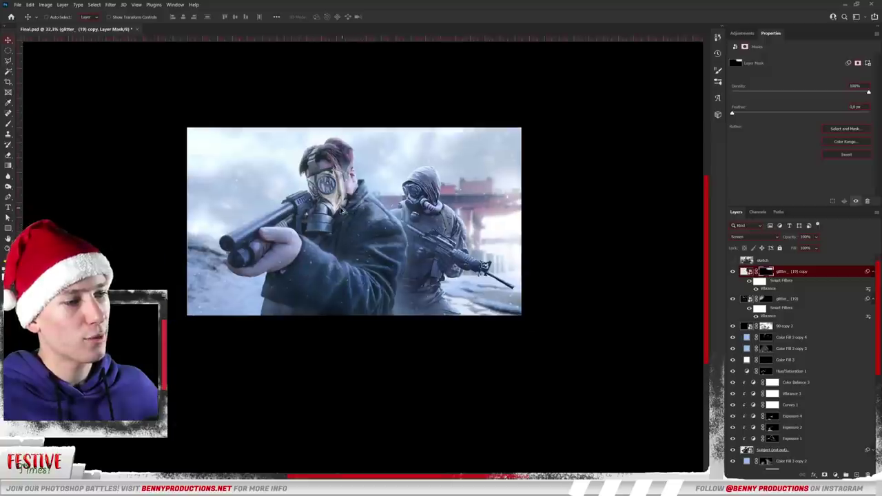
pyautogui.scroll(3, 341, 210)
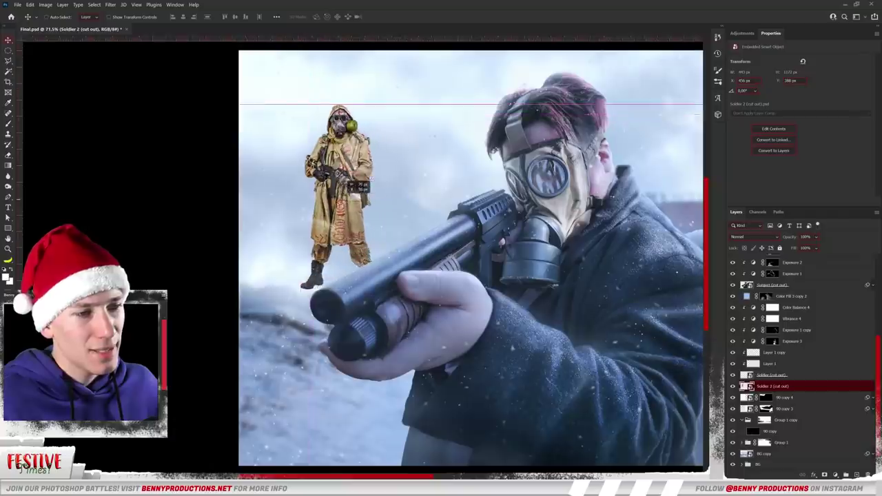
pyautogui.moveTo(328, 270); pyautogui.dragTo(324, 311)
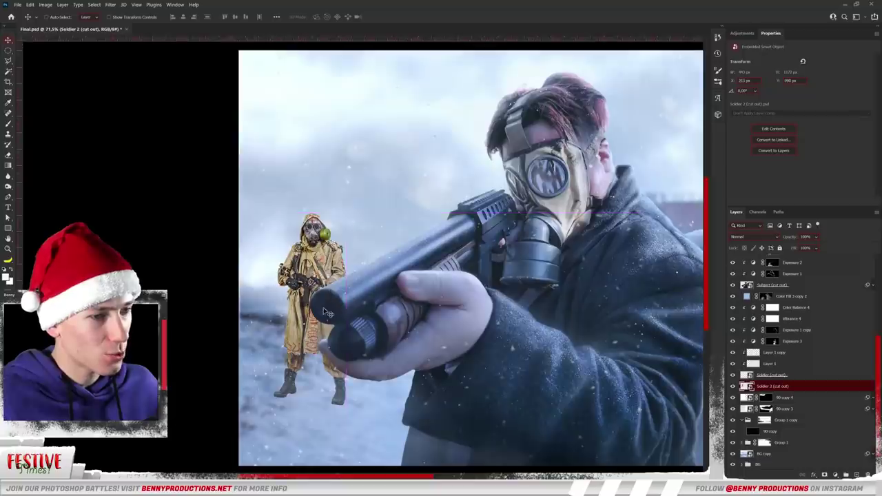
# Apply a Field Blur to the distant soldier layer.
pyautogui.scroll(-3, 204, 273)
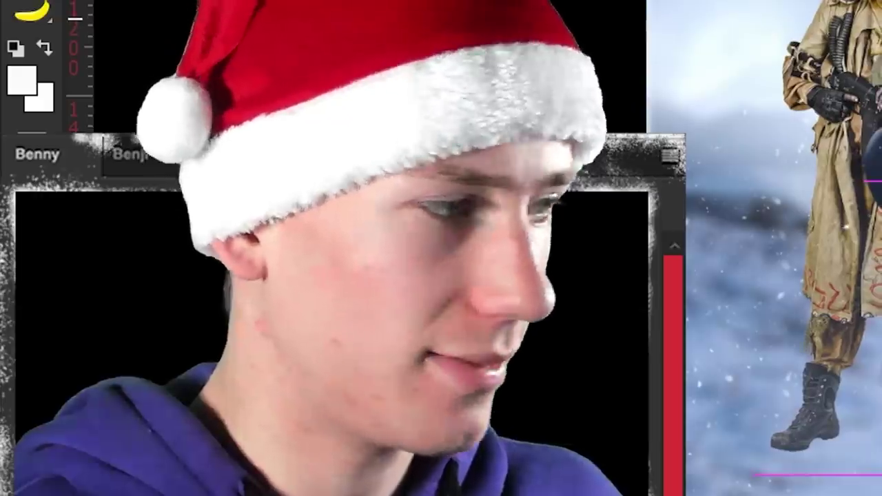
pyautogui.scroll(3, 187, 313)
pyautogui.scroll(-1, 186, 312)
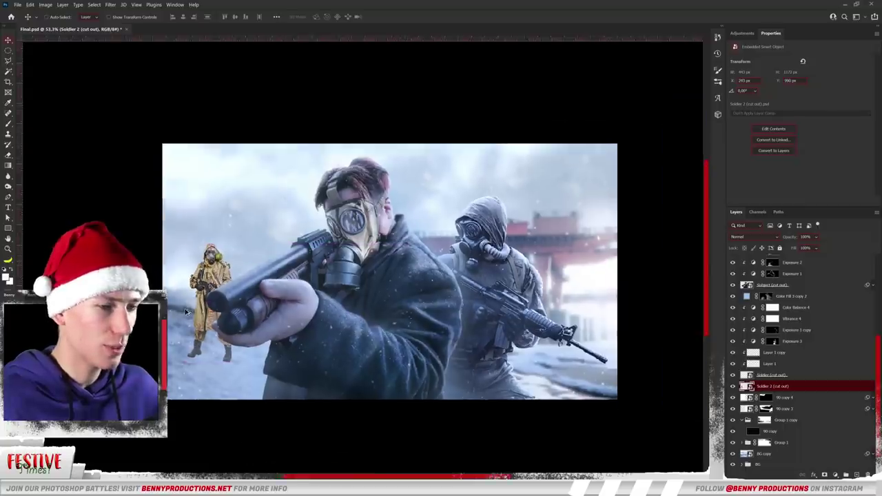
pyautogui.scroll(-1, 187, 313)
pyautogui.scroll(5, 169, 310)
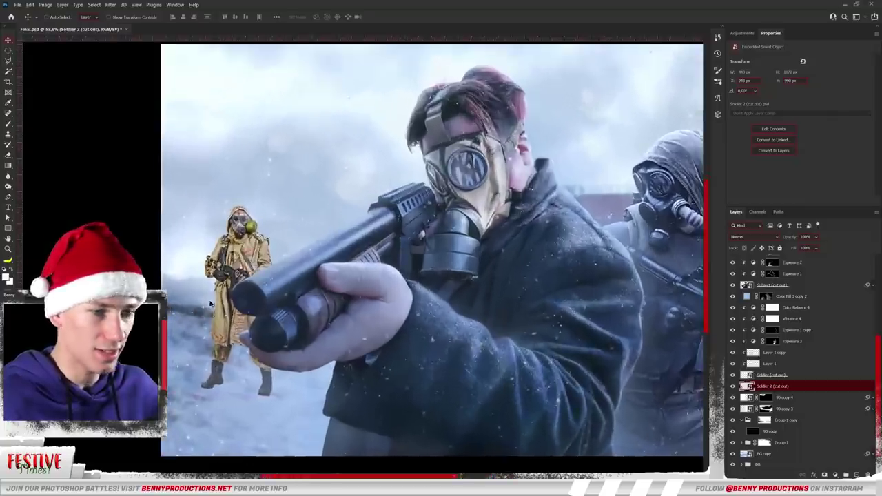
pyautogui.hotkey('ctrl', 'alt', 'f')
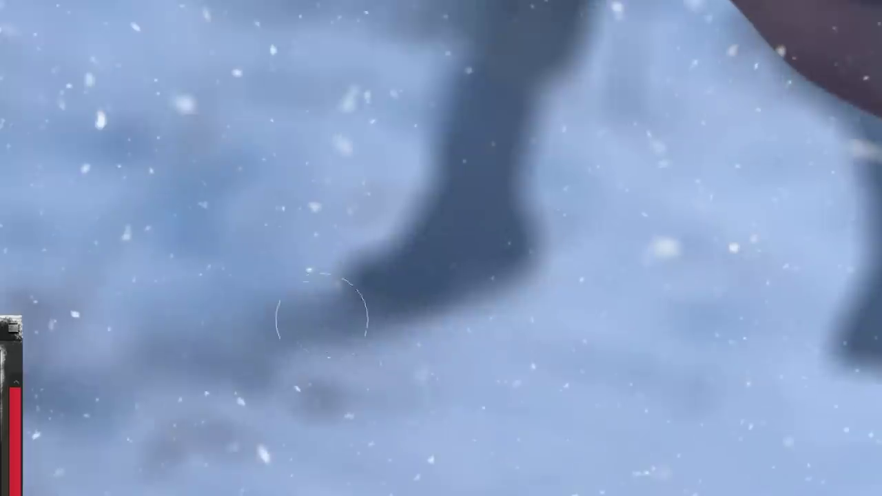
# Paint a dark shadow in the snow below the soldier, then merge all visible layers.
pyautogui.click(259, 303)
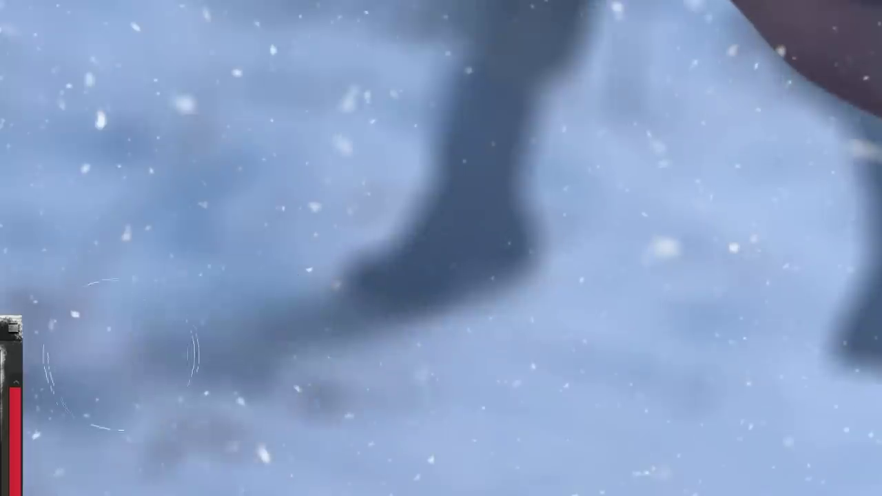
pyautogui.scroll(-2, 284, 343)
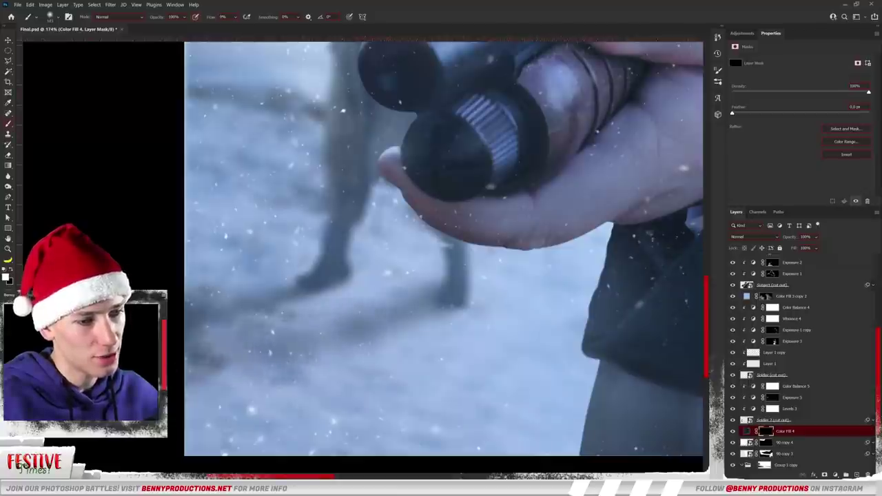
pyautogui.moveTo(207, 355); pyautogui.dragTo(269, 358)
pyautogui.scroll(-6, 398, 288)
pyautogui.moveTo(398, 288); pyautogui.dragTo(353, 335)
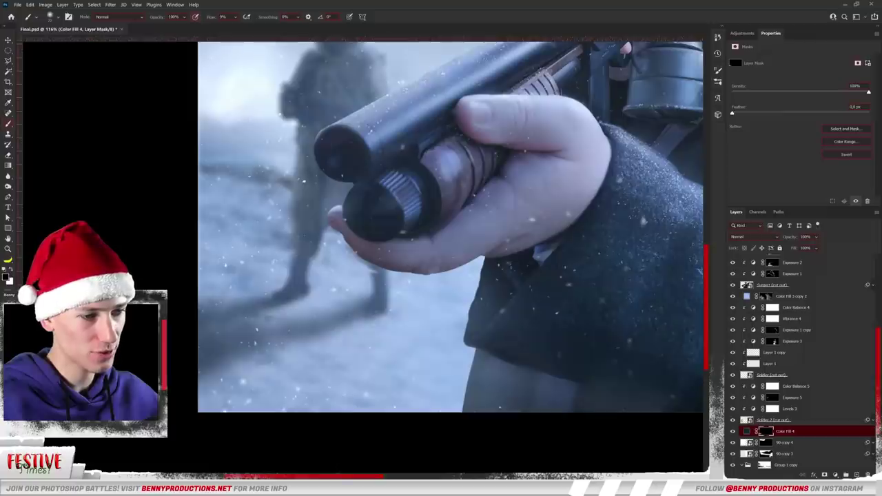
pyautogui.hotkey('ctrl', '-')
pyautogui.hotkey('ctrl', '-')
pyautogui.hotkey('ctrl', '-')
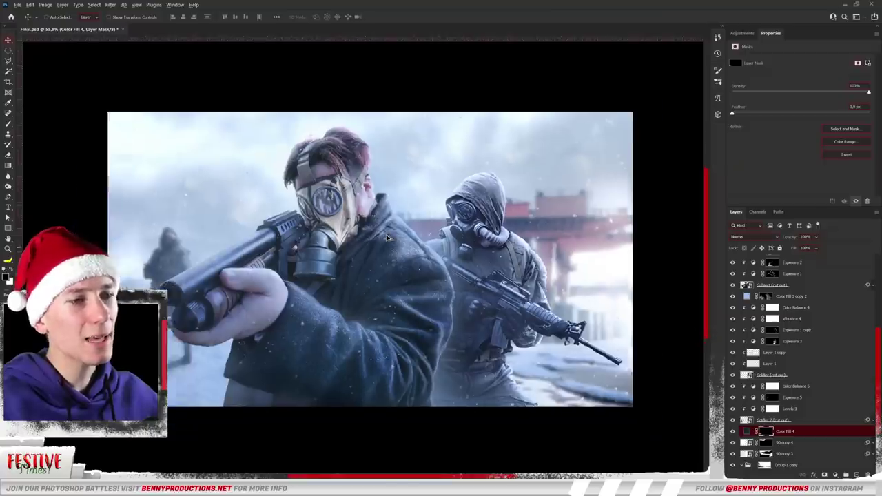
pyautogui.hotkey('ctrl', '-')
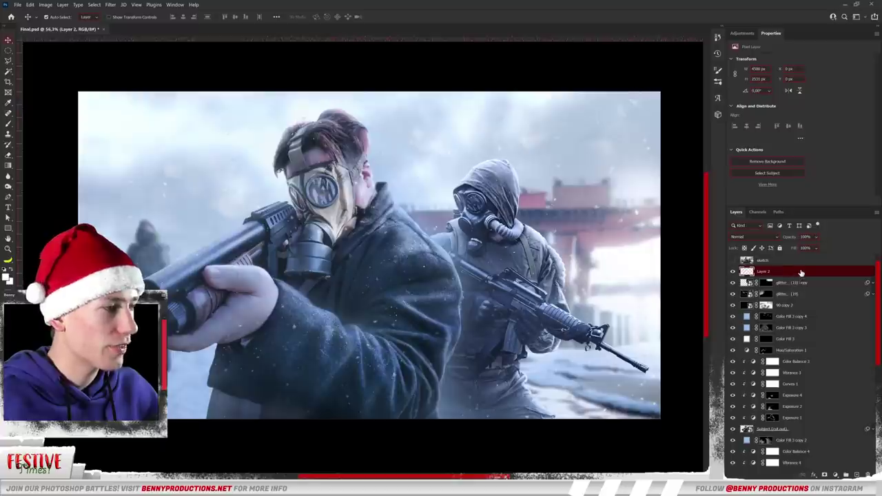
# Convert the merged layer to a smart object and grade it in Camera Raw with more clarity and darker shadows.
pyautogui.rightClick(686, 271)
pyautogui.click(735, 254)
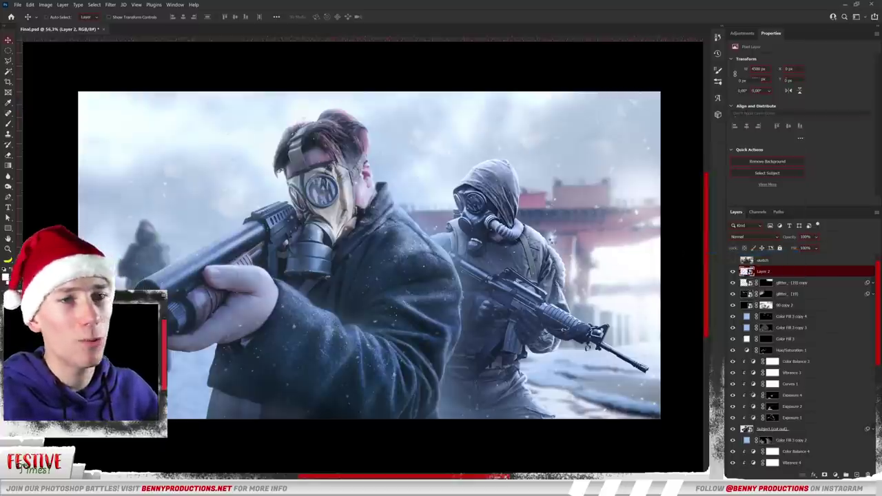
pyautogui.click(110, 4)
pyautogui.click(138, 71)
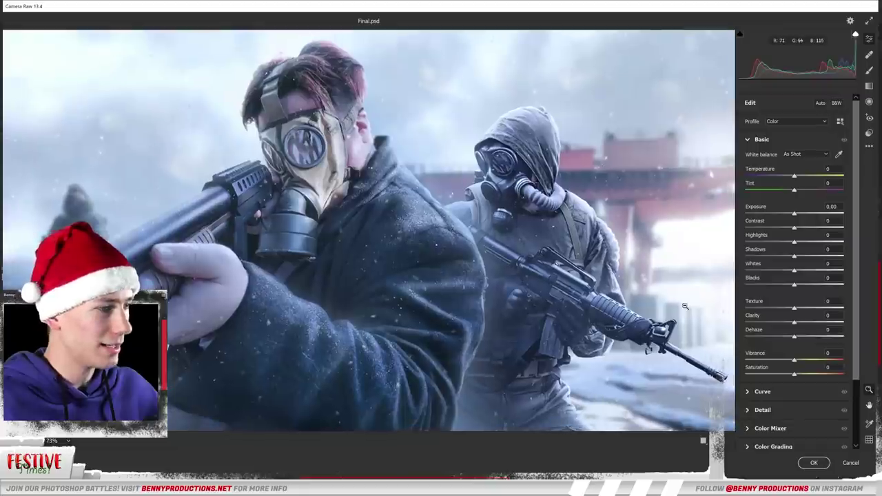
pyautogui.moveTo(804, 325); pyautogui.dragTo(812, 321)
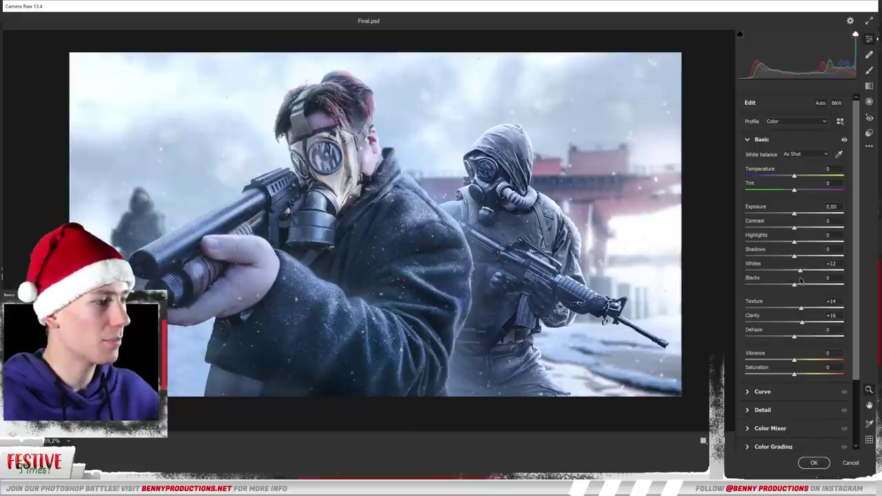
pyautogui.moveTo(804, 255); pyautogui.dragTo(785, 256)
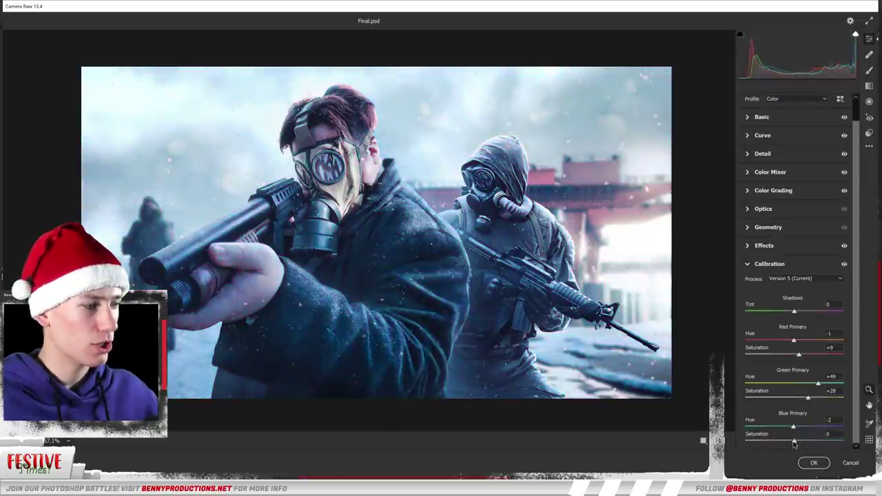
pyautogui.click(812, 463)
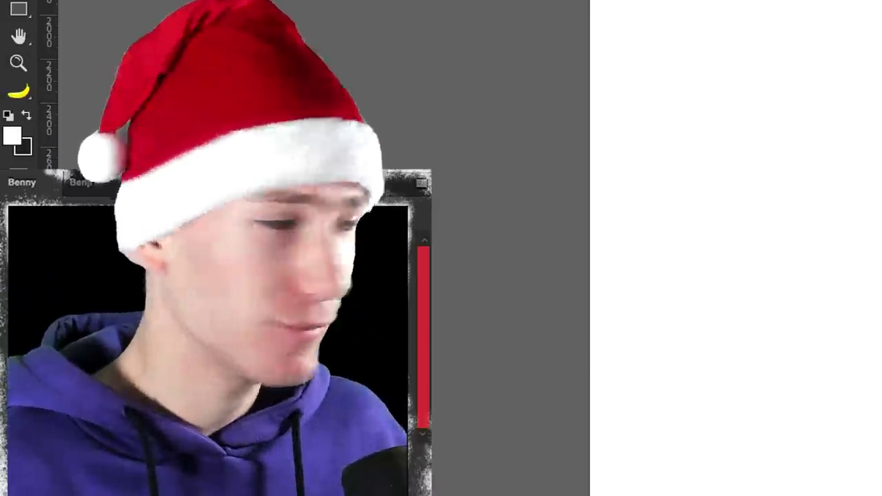
# Place the fedora man photo to fill the page, path-trace his suit edge, and enlarge the snowy photo.
pyautogui.hotkey('ctrl', 'v')
pyautogui.moveTo(654, 95); pyautogui.dragTo(760, 4)
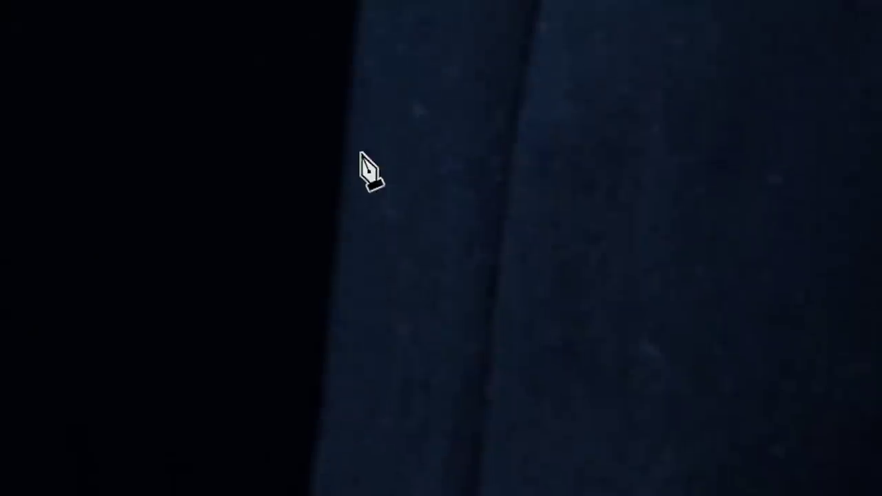
pyautogui.click(359, 274)
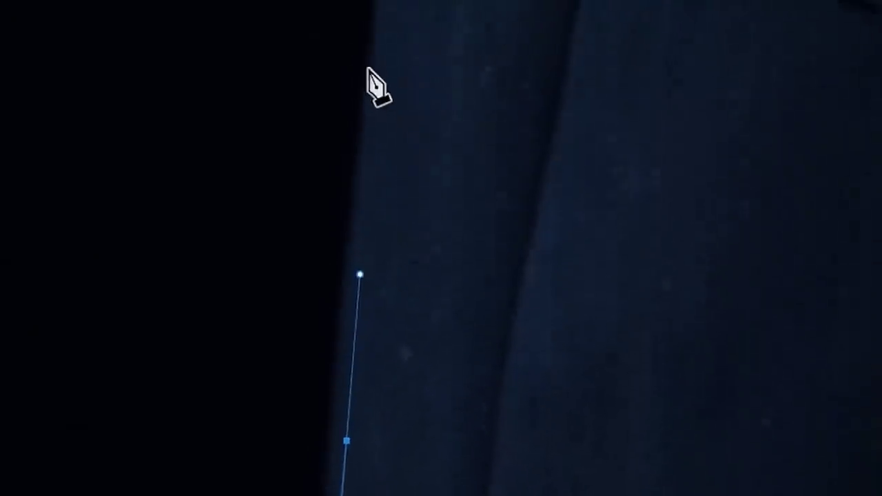
pyautogui.click(378, 114)
pyautogui.scroll(3, 374, 214)
pyautogui.click(372, 269)
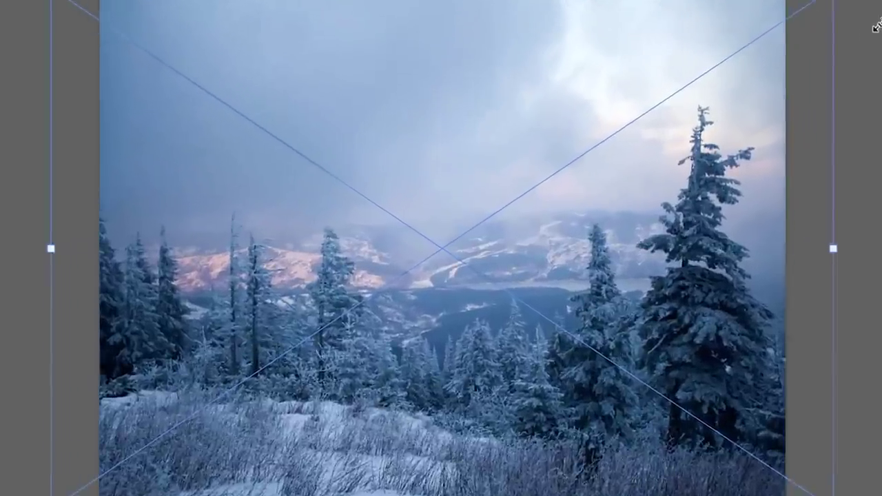
pyautogui.moveTo(877, 27); pyautogui.dragTo(846, 26)
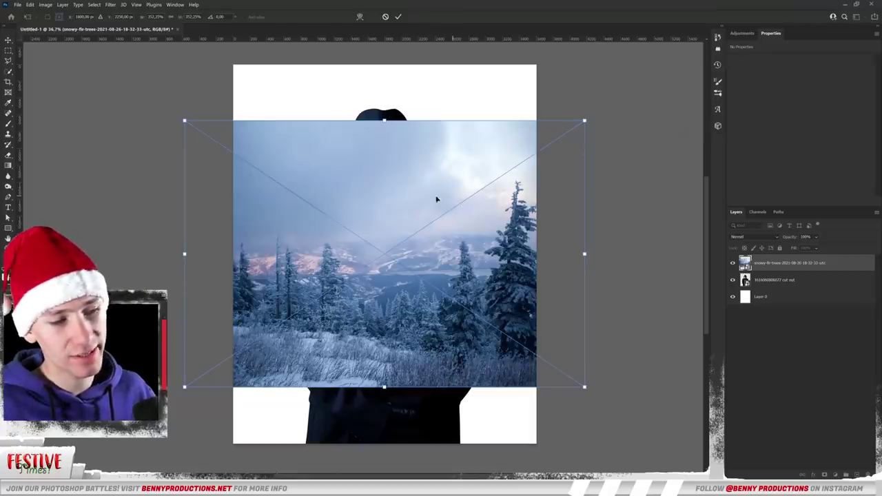
pyautogui.moveTo(436, 199); pyautogui.dragTo(413, 208)
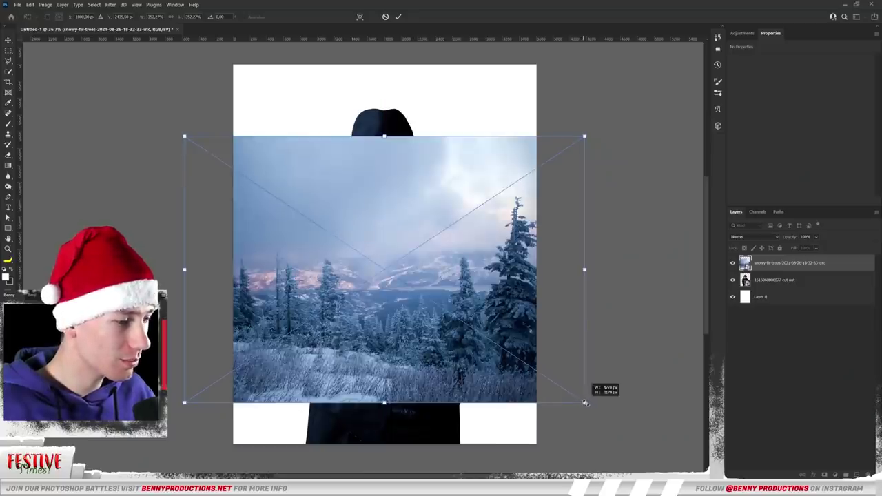
# Scale the snowy fir-trees photo to fill the canvas behind the man and commit it.
pyautogui.moveTo(585, 404); pyautogui.dragTo(607, 417)
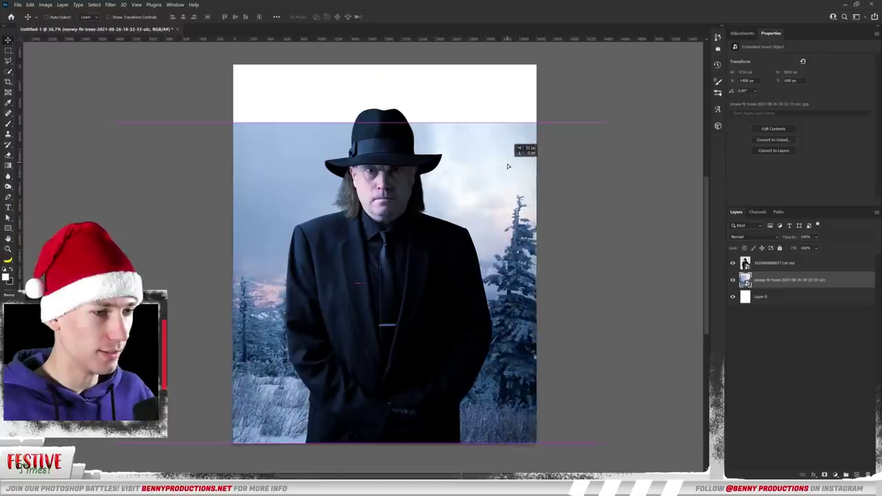
pyautogui.press('Return')
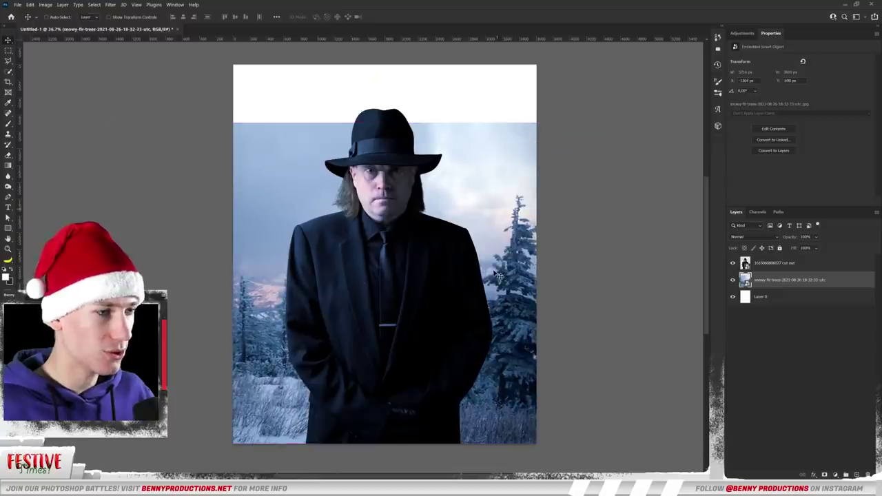
pyautogui.scroll(3, 510, 265)
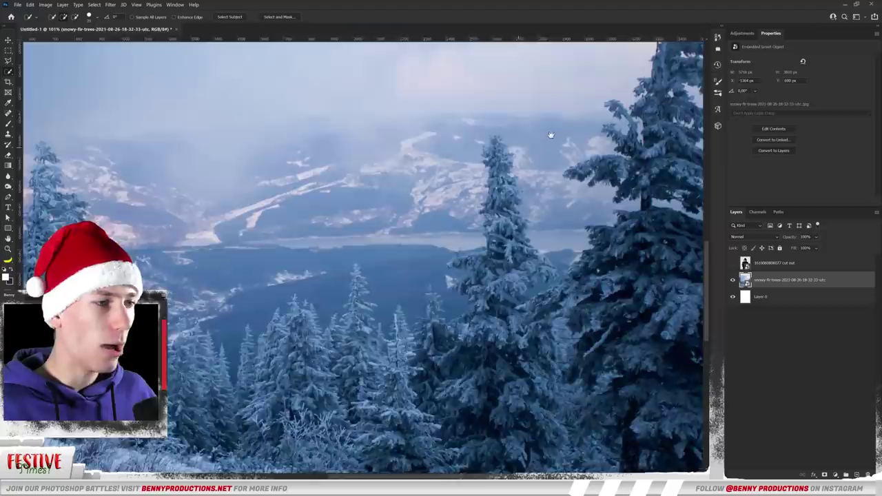
pyautogui.scroll(3, 315, 297)
pyautogui.scroll(3, 441, 157)
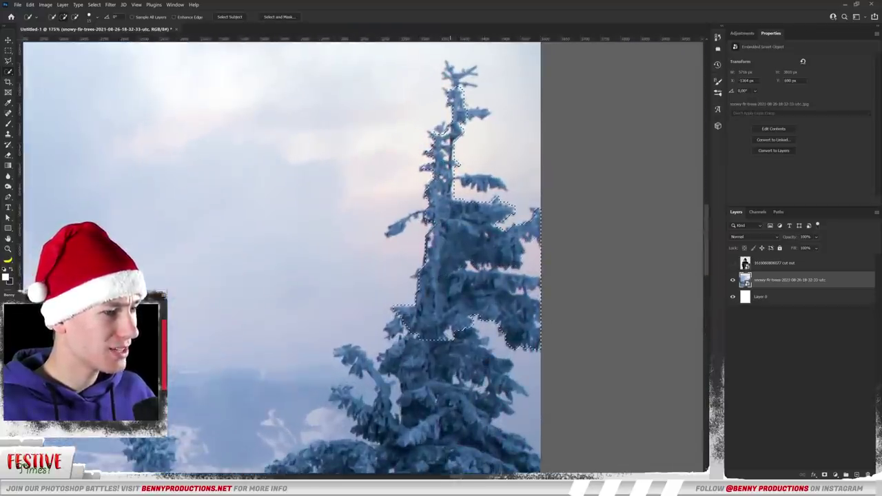
pyautogui.moveTo(399, 422)
pyautogui.mouseDown()
pyautogui.moveTo(474, 228)
pyautogui.moveTo(432, 171)
pyautogui.mouseUp()
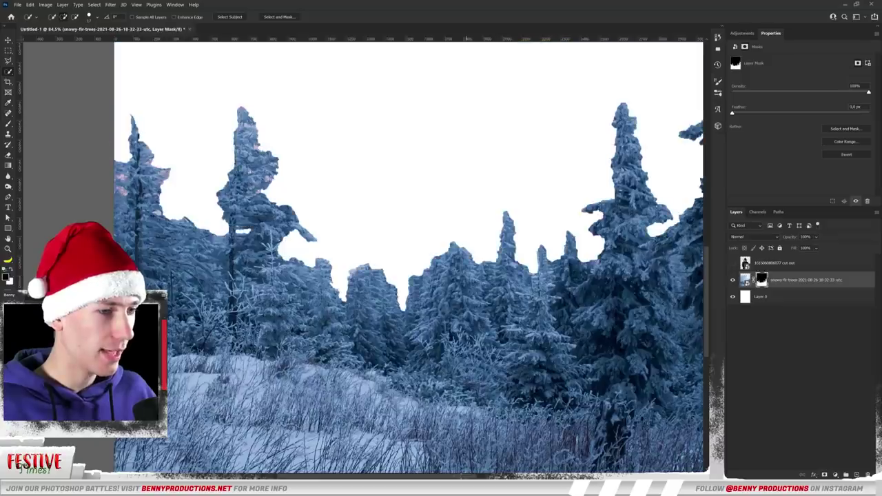
# Refine the fir trees' mask edge along the foliage and apply it.
pyautogui.scroll(-2, 466, 216)
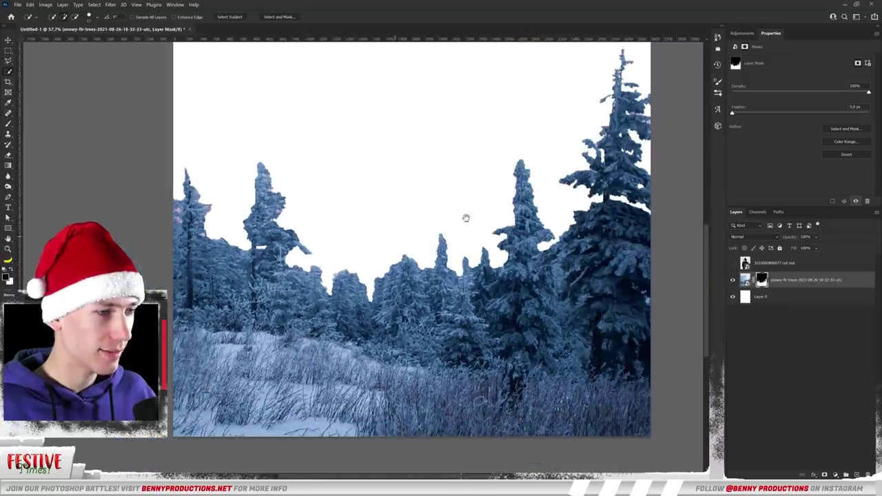
pyautogui.moveTo(466, 217); pyautogui.dragTo(427, 235)
pyautogui.scroll(4, 427, 235)
pyautogui.scroll(2, 417, 231)
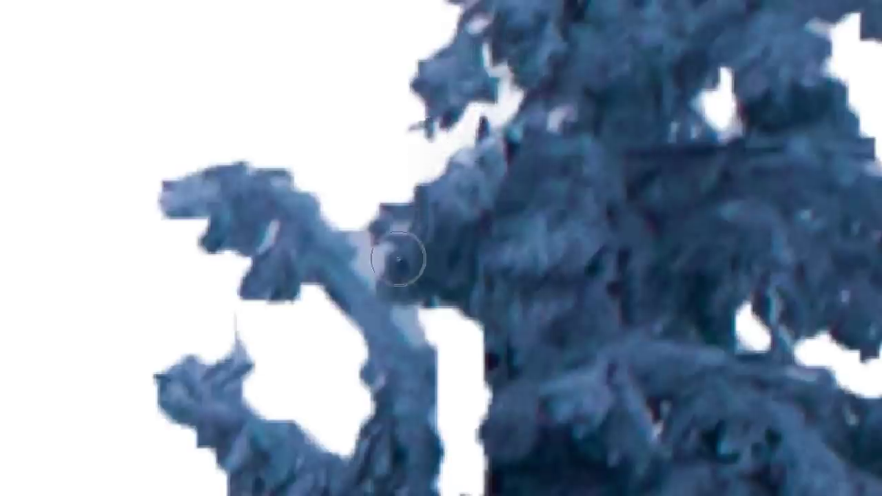
pyautogui.moveTo(398, 259); pyautogui.dragTo(438, 335)
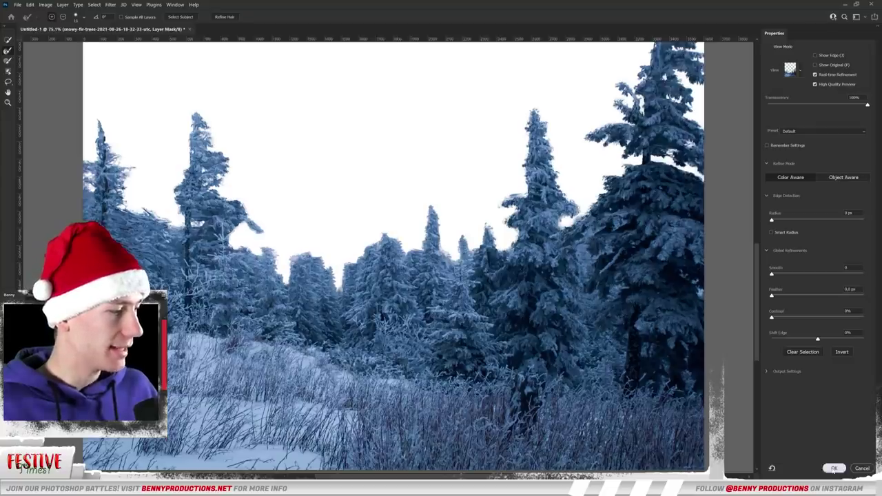
pyautogui.click(834, 469)
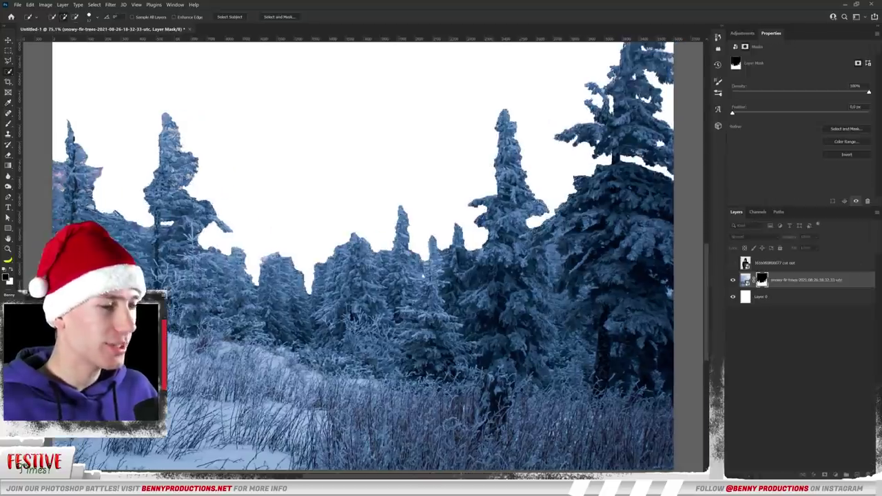
pyautogui.hotkey('ctrl', '-')
# Show the man layer again and enlarge the mountain photo to fill the sky behind him.
pyautogui.click(732, 263)
pyautogui.moveTo(483, 133); pyautogui.dragTo(467, 227)
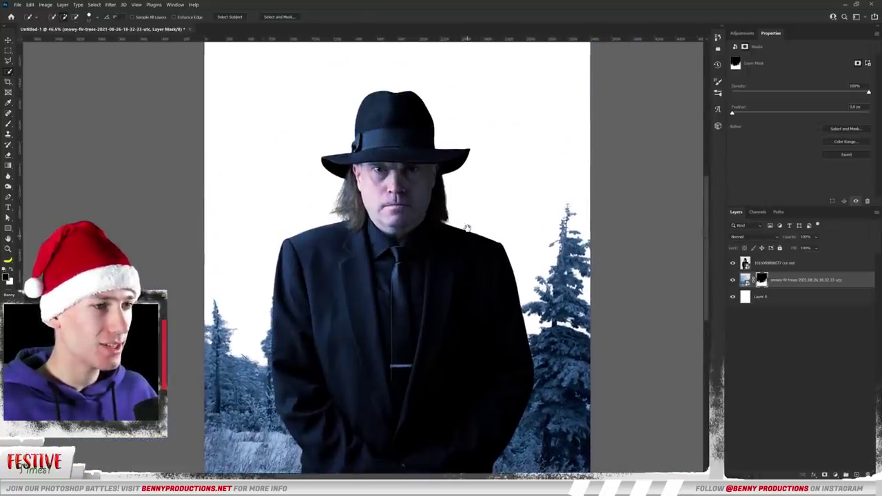
pyautogui.scroll(-3, 339, 221)
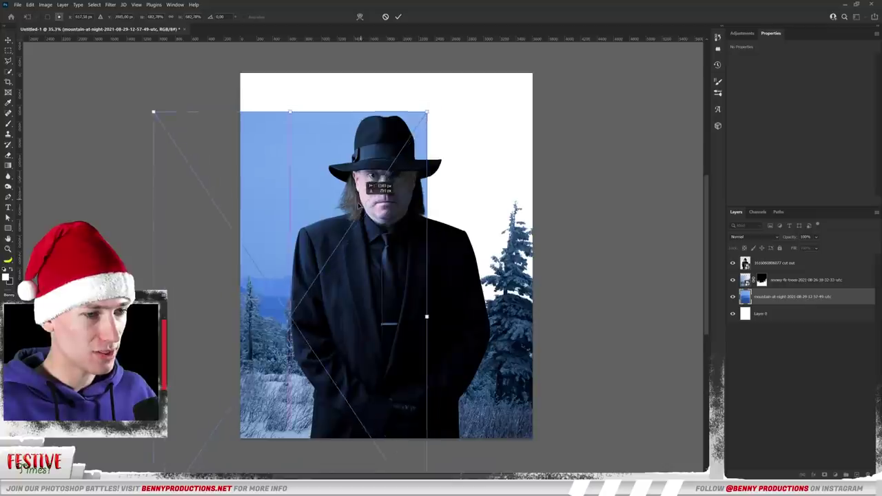
pyautogui.moveTo(344, 173); pyautogui.dragTo(336, 198)
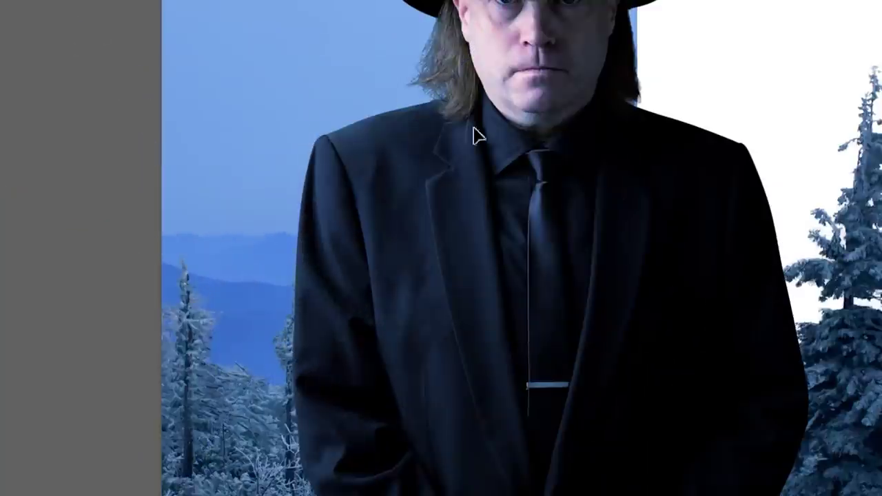
pyautogui.moveTo(478, 136); pyautogui.dragTo(539, 220)
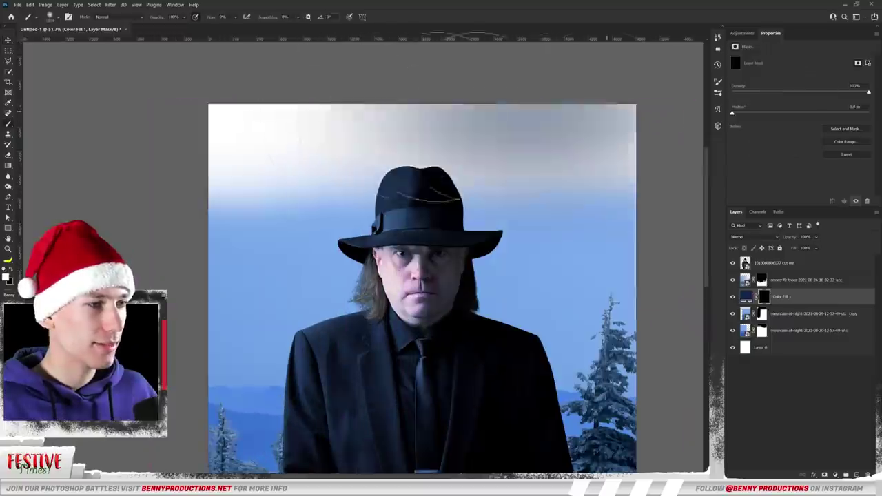
# Darken the top of the sky with the blue fill and make the pasteboard black.
pyautogui.moveTo(310, 138)
pyautogui.mouseDown()
pyautogui.moveTo(572, 147)
pyautogui.moveTo(557, 181)
pyautogui.moveTo(228, 228)
pyautogui.moveTo(272, 184)
pyautogui.mouseUp()
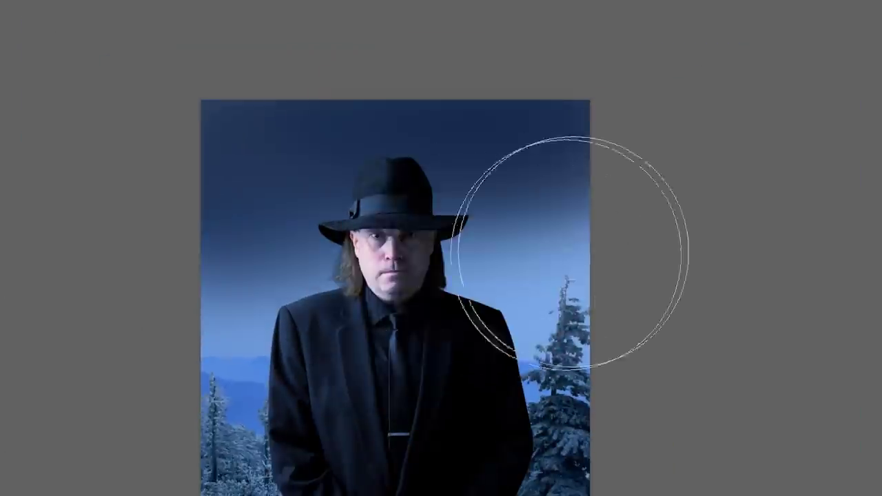
pyautogui.rightClick(687, 246)
pyautogui.click(611, 189)
pyautogui.scroll(-1, 470, 214)
pyautogui.scroll(2, 470, 215)
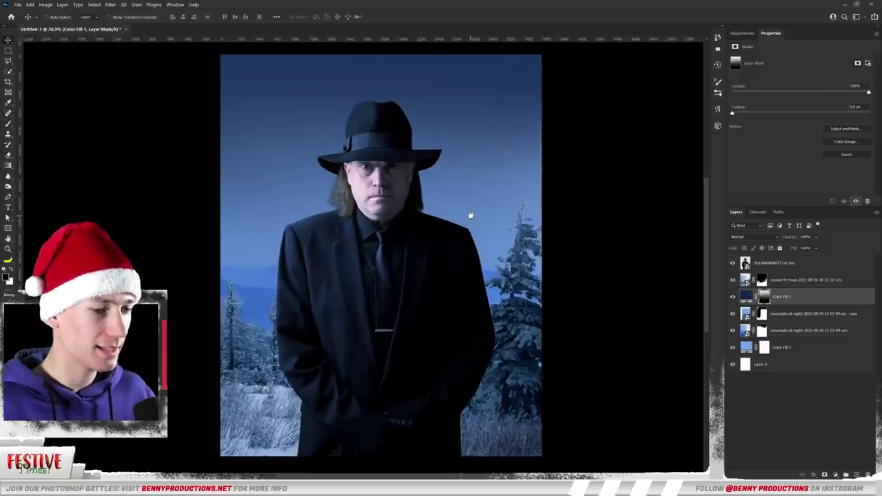
pyautogui.scroll(1, 468, 222)
# Deselect the colour fill layer and select the snowy fir-trees layer.
pyautogui.click(669, 311)
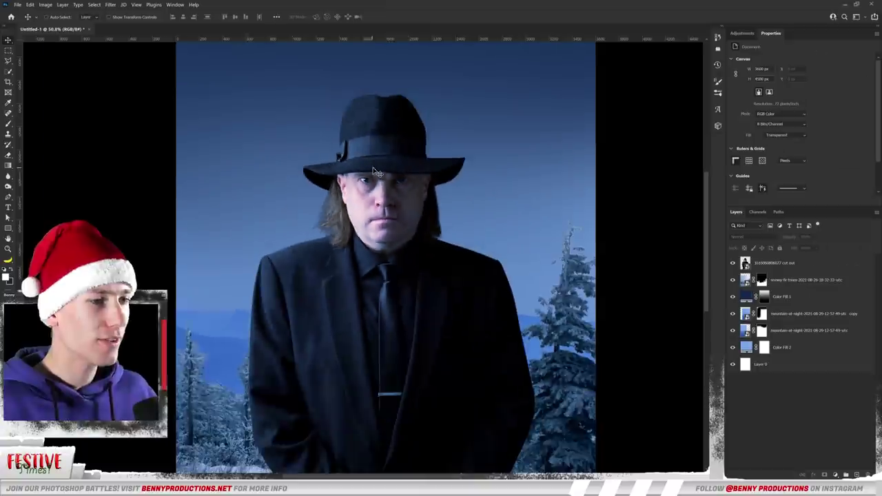
pyautogui.moveTo(403, 246); pyautogui.dragTo(389, 198)
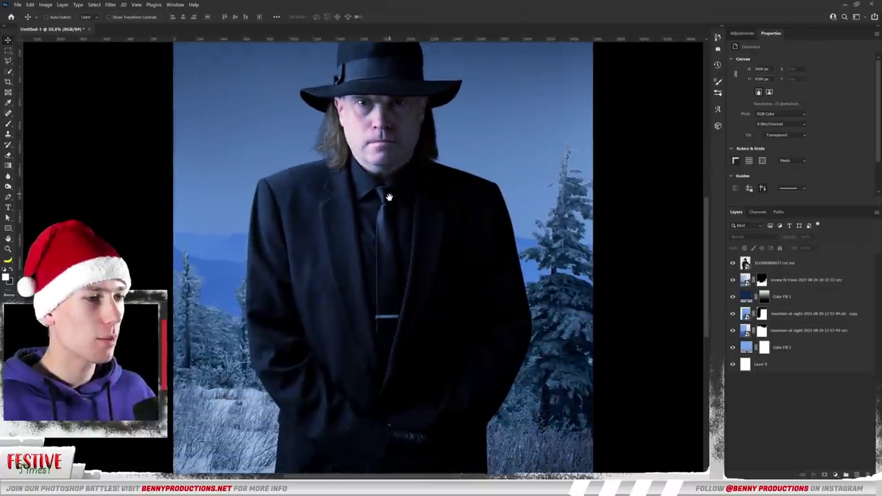
pyautogui.click(778, 285)
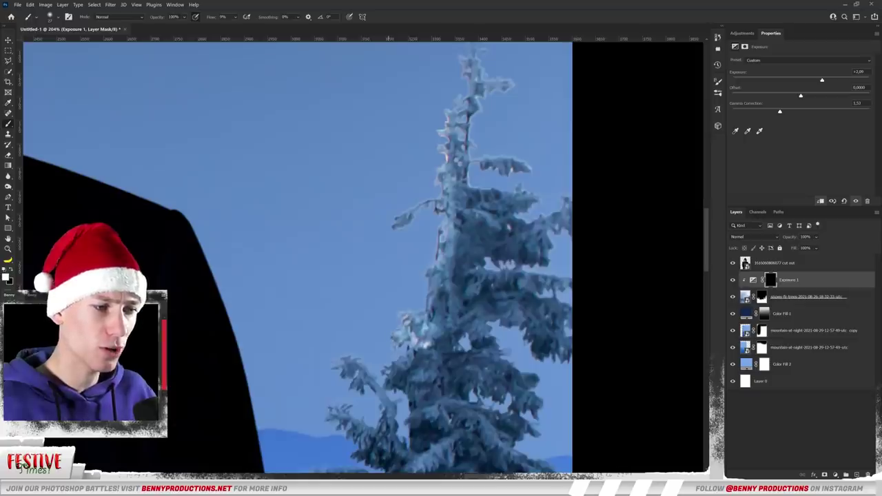
# Lower the Levels white output to darken the fir trees, and move the storm-cloud photo over the sky.
pyautogui.moveTo(394, 344); pyautogui.dragTo(472, 204)
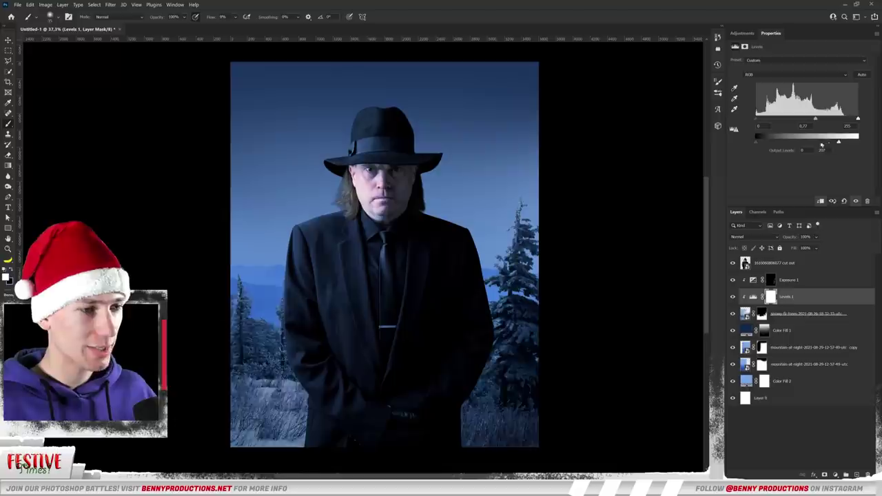
pyautogui.moveTo(827, 147); pyautogui.dragTo(809, 122)
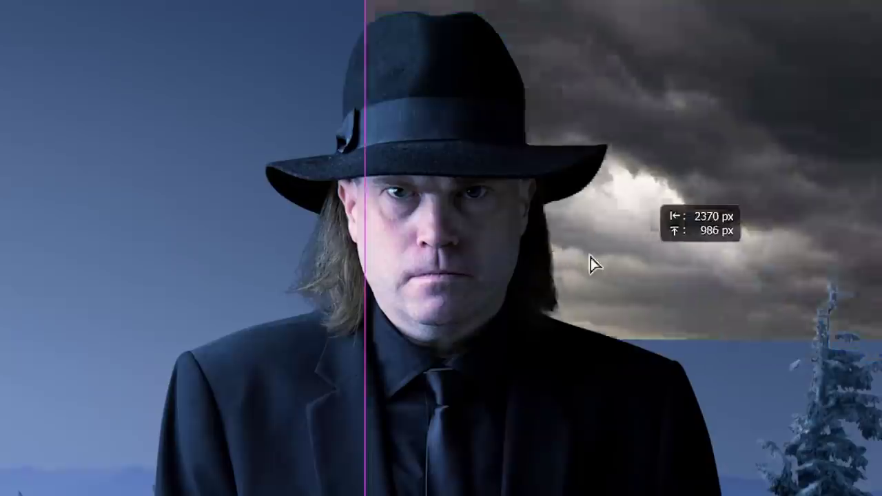
pyautogui.moveTo(591, 262); pyautogui.dragTo(165, 386)
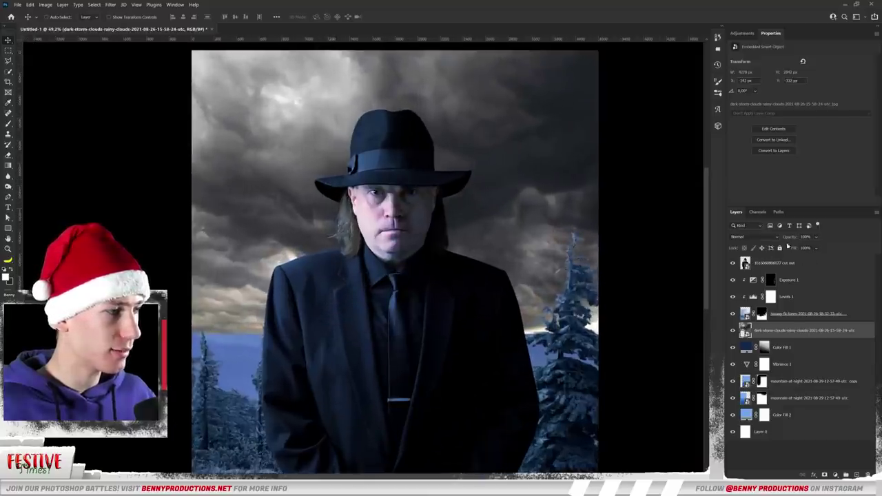
# Set the storm clouds to Luminosity blend mode and move them up over the sky.
pyautogui.click(757, 237)
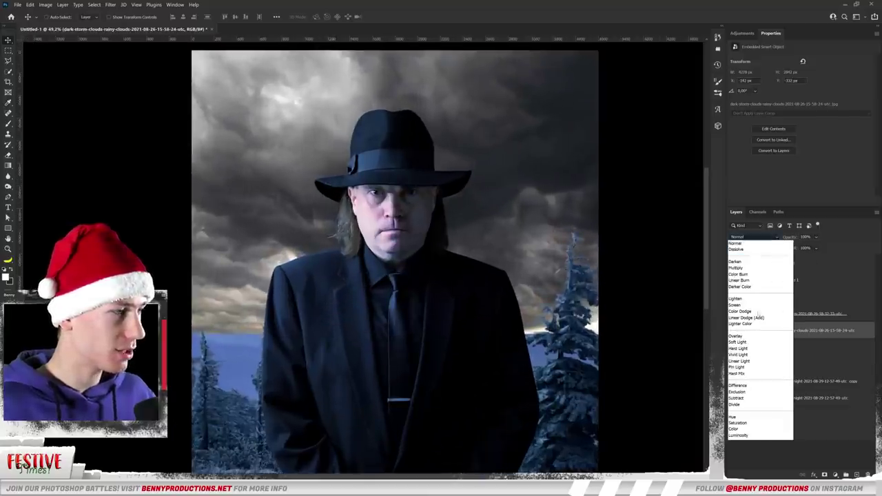
pyautogui.click(748, 436)
pyautogui.moveTo(413, 283); pyautogui.dragTo(415, 253)
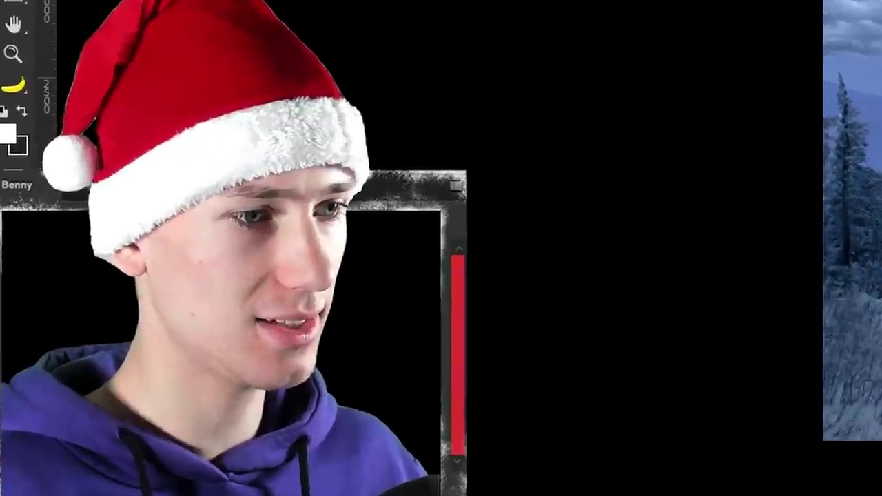
# Paint black on the cloud layer's mask to fade out the clouds' lower edge.
pyautogui.press('b')
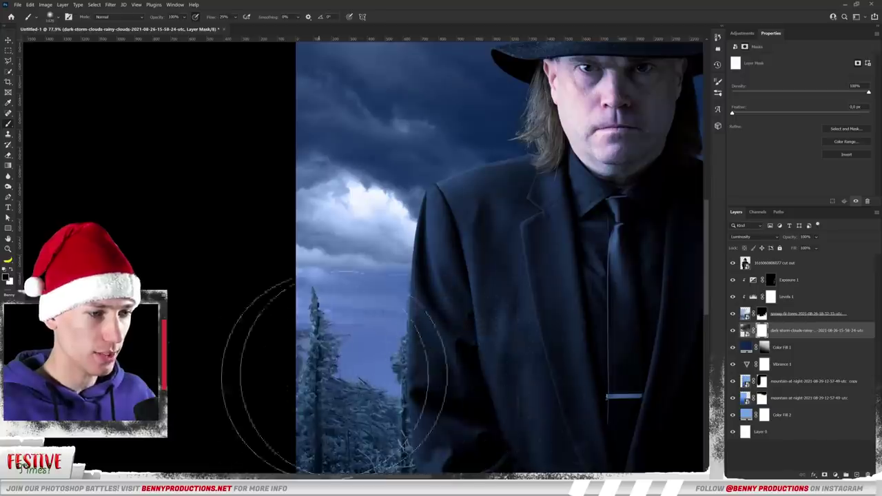
pyautogui.moveTo(338, 375)
pyautogui.mouseDown()
pyautogui.moveTo(379, 360)
pyautogui.moveTo(313, 297)
pyautogui.moveTo(507, 351)
pyautogui.mouseUp()
pyautogui.scroll(-5, 501, 281)
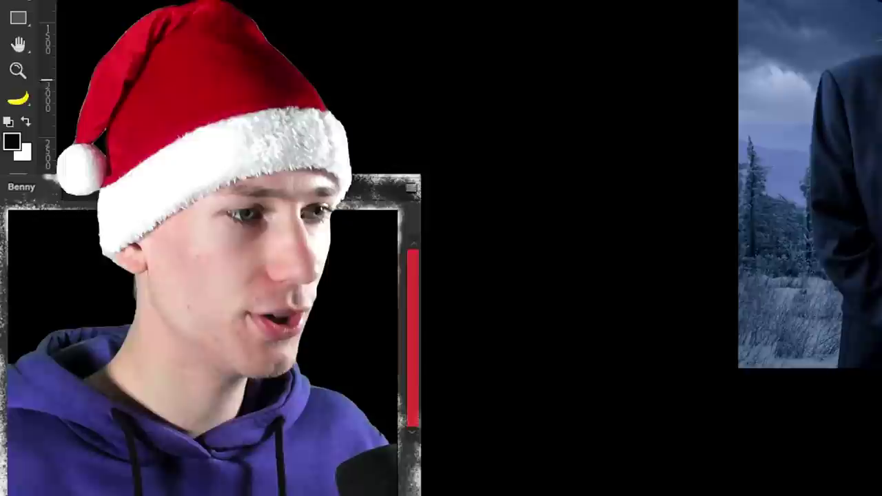
pyautogui.scroll(2, 375, 248)
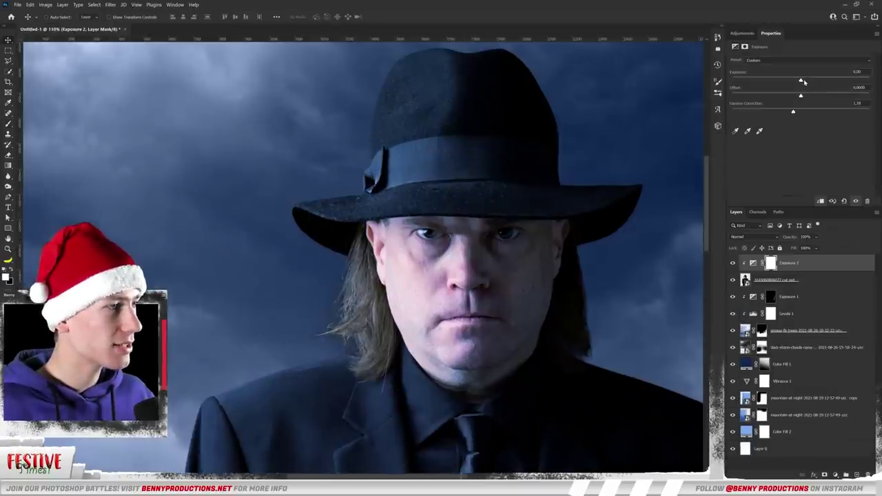
# Raise the exposure to about +1.54 and paint it along the hat brim edge.
pyautogui.moveTo(812, 80); pyautogui.dragTo(817, 79)
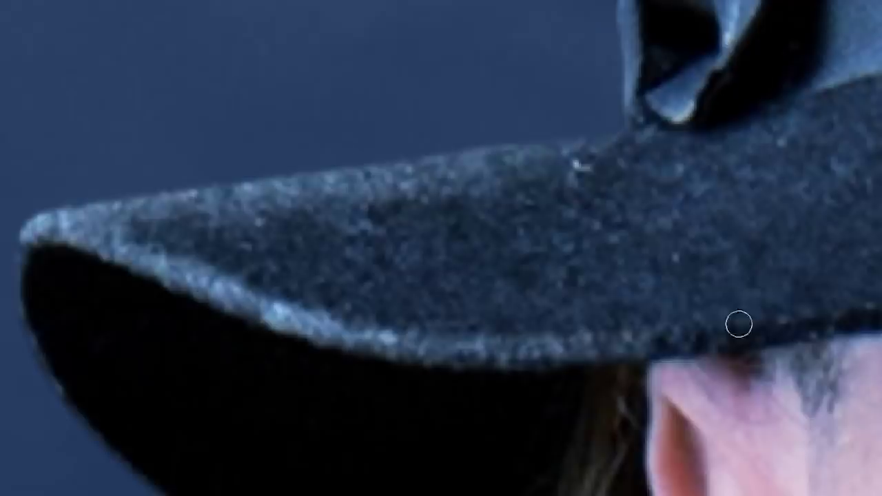
pyautogui.press(']')
pyautogui.press(']')
pyautogui.press(']')
pyautogui.moveTo(511, 304)
pyautogui.mouseDown()
pyautogui.moveTo(293, 314)
pyautogui.moveTo(258, 302)
pyautogui.mouseUp()
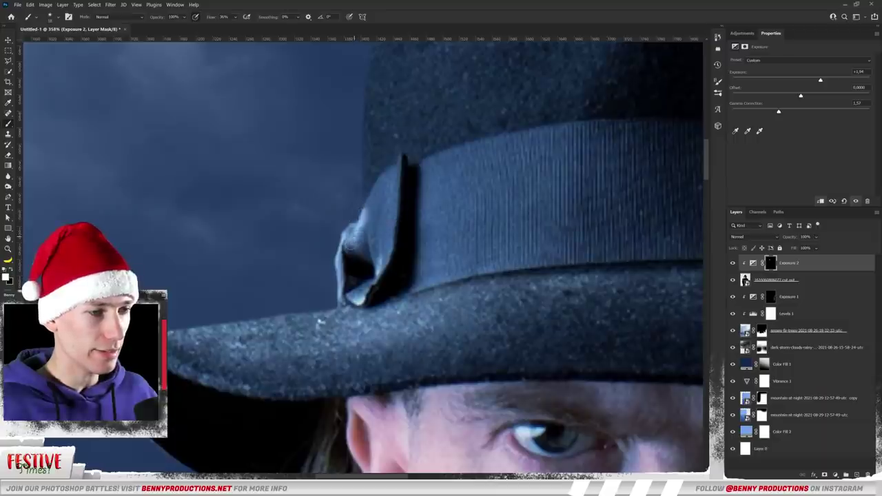
pyautogui.hotkey('ctrl', '0')
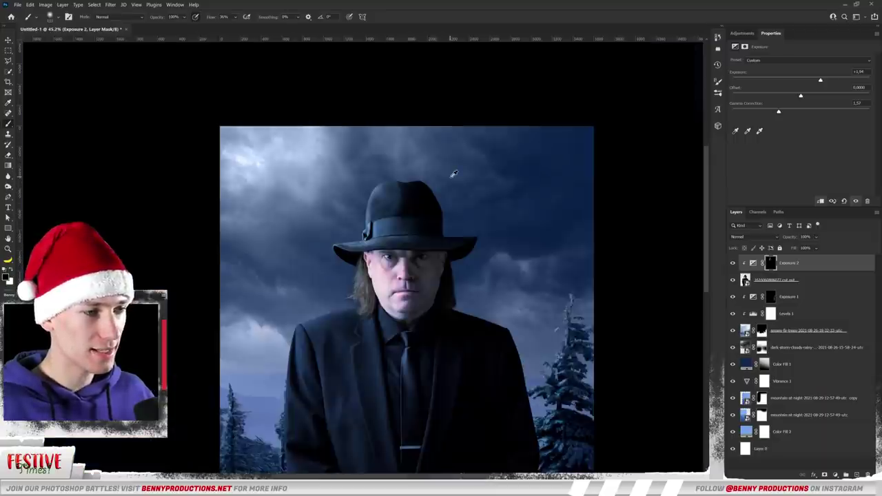
pyautogui.scroll(5, 403, 206)
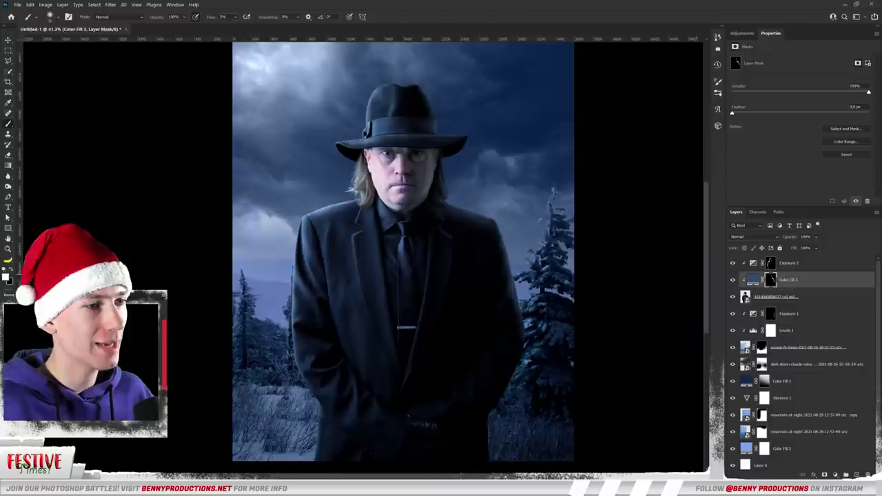
pyautogui.scroll(-3, 424, 239)
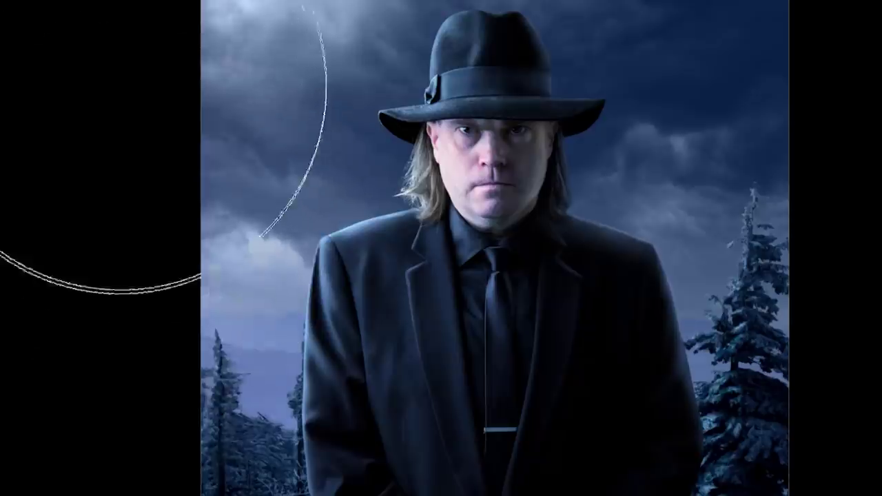
pyautogui.scroll(-2, 390, 176)
pyautogui.scroll(3, 390, 176)
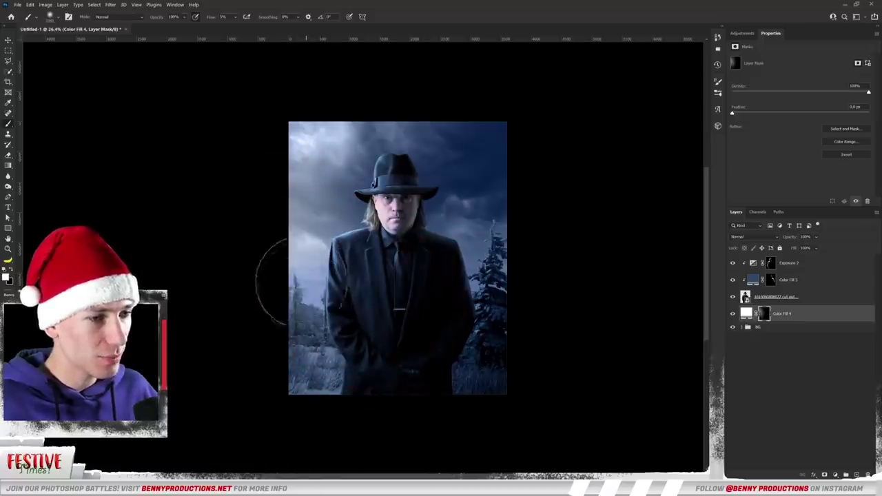
# Change the Color Fill 4 haze colour to a pale blue (hue 216).
pyautogui.doubleClick(746, 313)
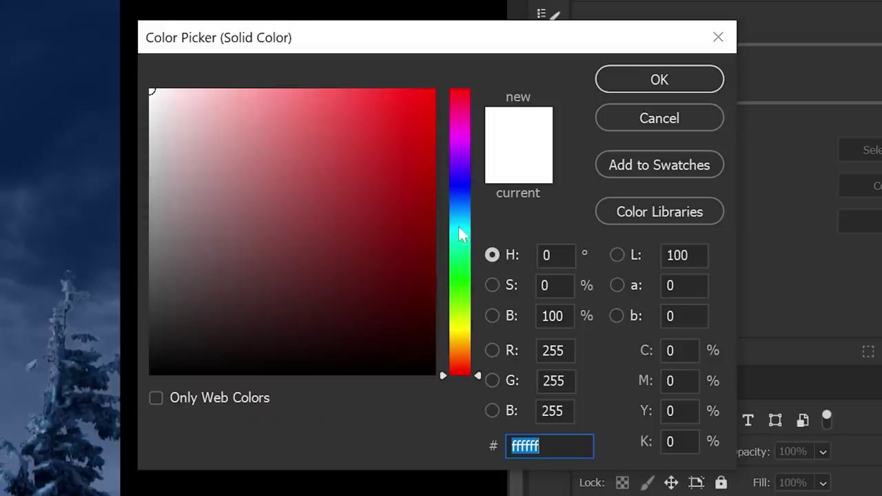
pyautogui.moveTo(684, 158); pyautogui.dragTo(685, 150)
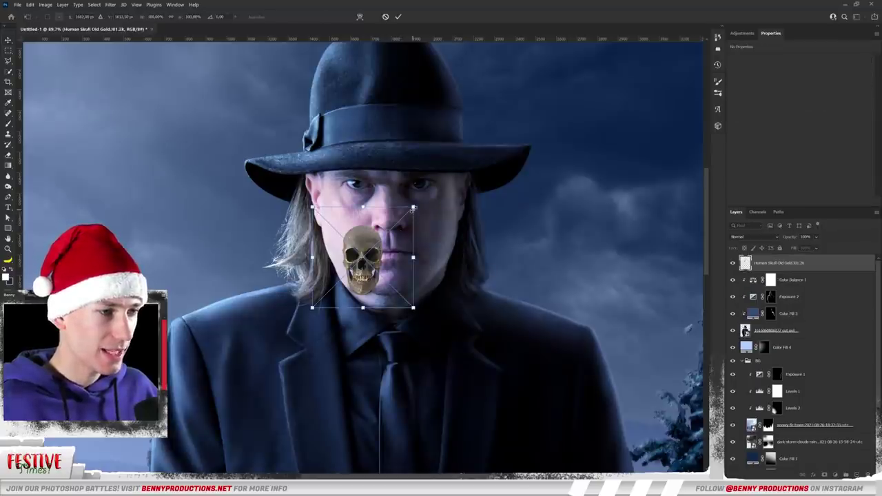
# Enlarge the gold skull to face size and align it over the man's face.
pyautogui.moveTo(455, 144); pyautogui.dragTo(476, 131)
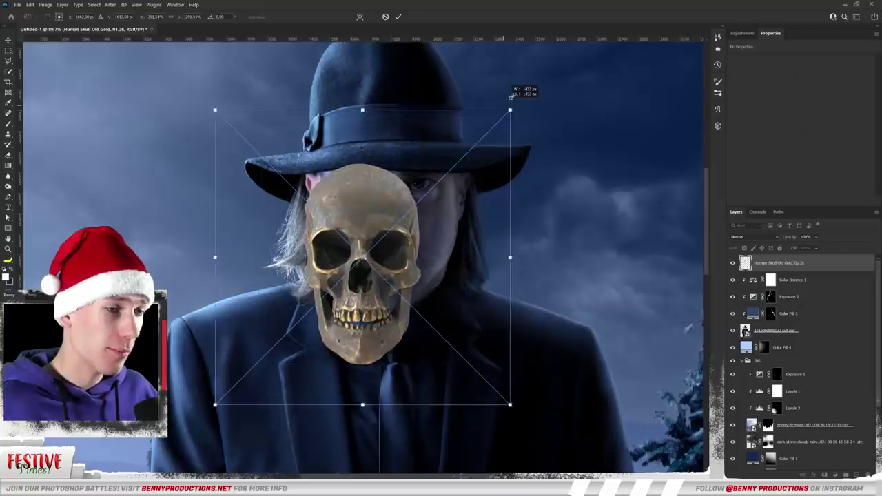
pyautogui.moveTo(521, 89)
pyautogui.mouseDown()
pyautogui.moveTo(528, 83)
pyautogui.moveTo(514, 94)
pyautogui.mouseUp()
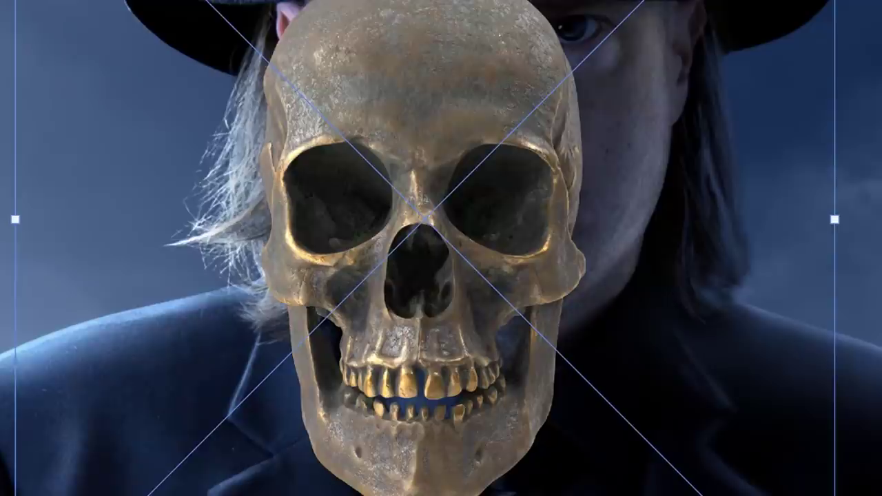
pyautogui.press('Return')
pyautogui.moveTo(365, 300); pyautogui.dragTo(391, 241)
pyautogui.scroll(5, 433, 229)
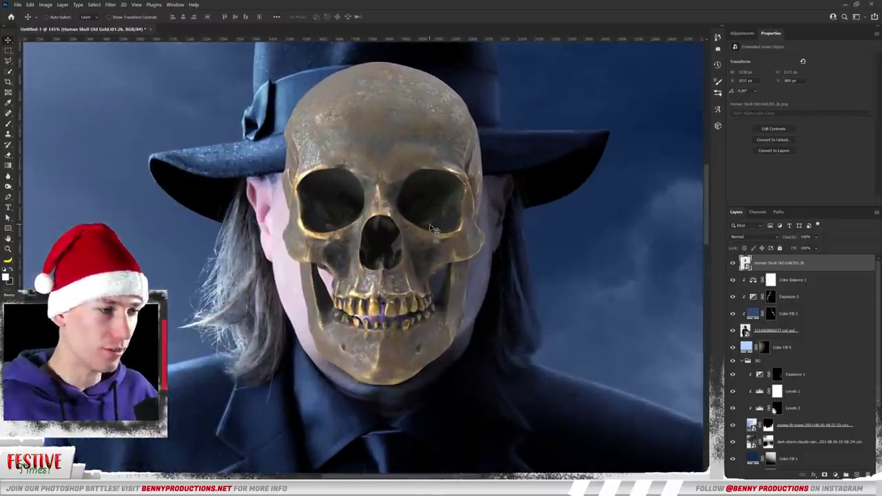
pyautogui.hotkey('ctrl', 't')
pyautogui.moveTo(403, 323); pyautogui.dragTo(398, 321)
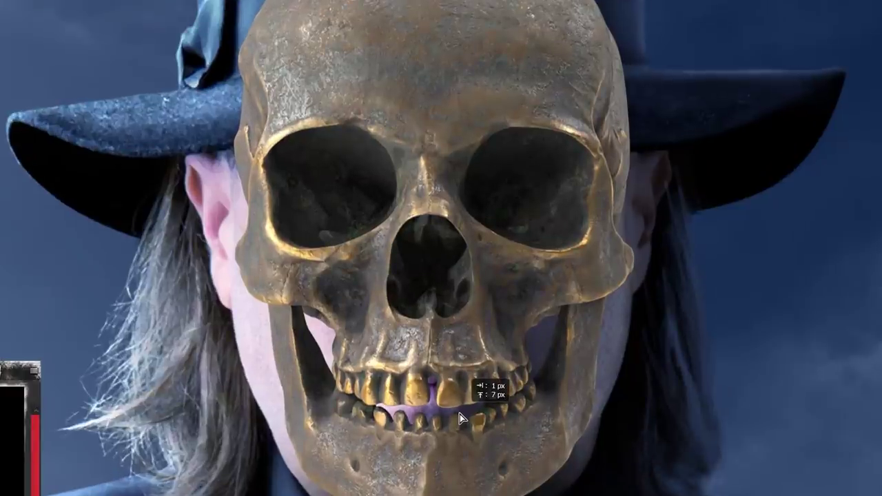
pyautogui.moveTo(460, 412); pyautogui.dragTo(456, 410)
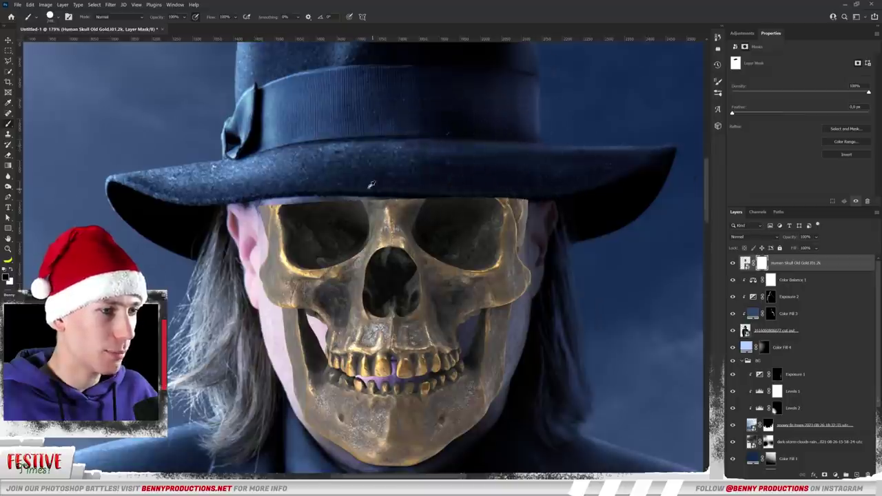
pyautogui.scroll(4, 370, 185)
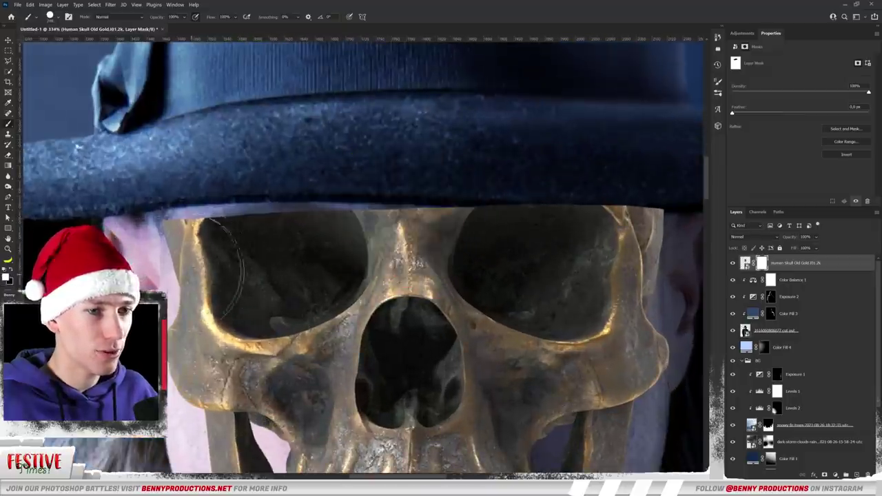
pyautogui.scroll(-4, 325, 140)
# Mask the skull at 20% brush flow to reveal the man's face and nose around it.
pyautogui.hotkey('shift', '2')
pyautogui.moveTo(297, 220)
pyautogui.mouseDown()
pyautogui.moveTo(290, 234)
pyautogui.moveTo(310, 276)
pyautogui.moveTo(330, 255)
pyautogui.moveTo(320, 190)
pyautogui.mouseUp()
pyautogui.moveTo(345, 234); pyautogui.dragTo(348, 282)
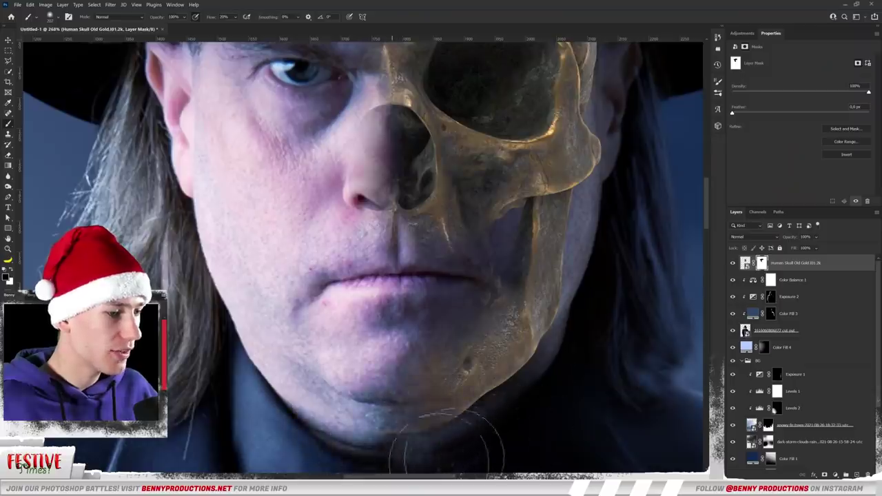
pyautogui.scroll(-6, 587, 343)
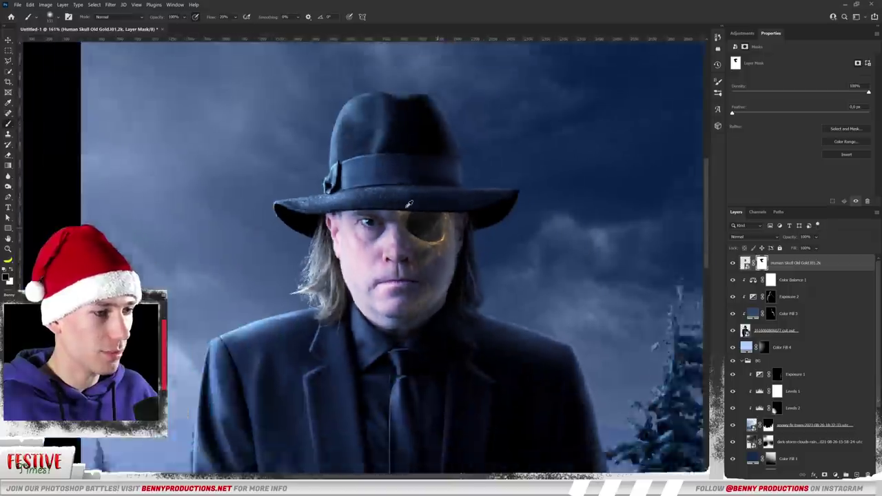
pyautogui.scroll(6, 411, 224)
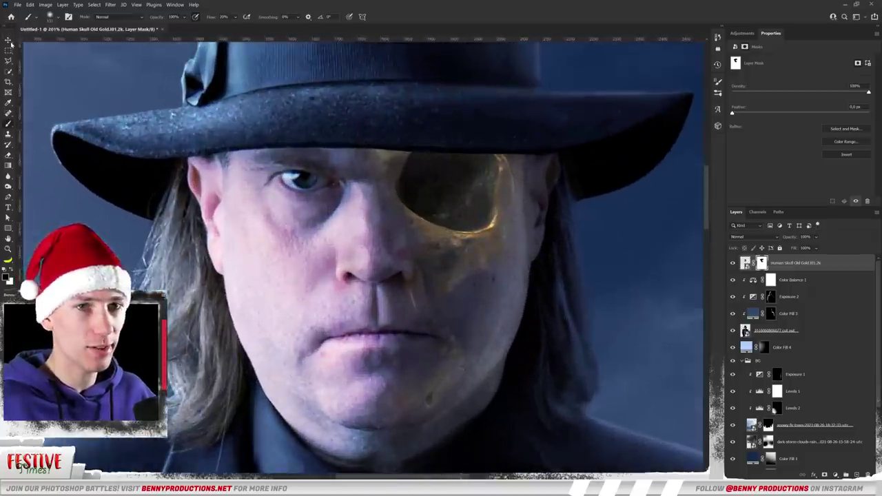
# Desaturate and darken the skull patch, then reveal the man's eye through the socket.
pyautogui.click(745, 263)
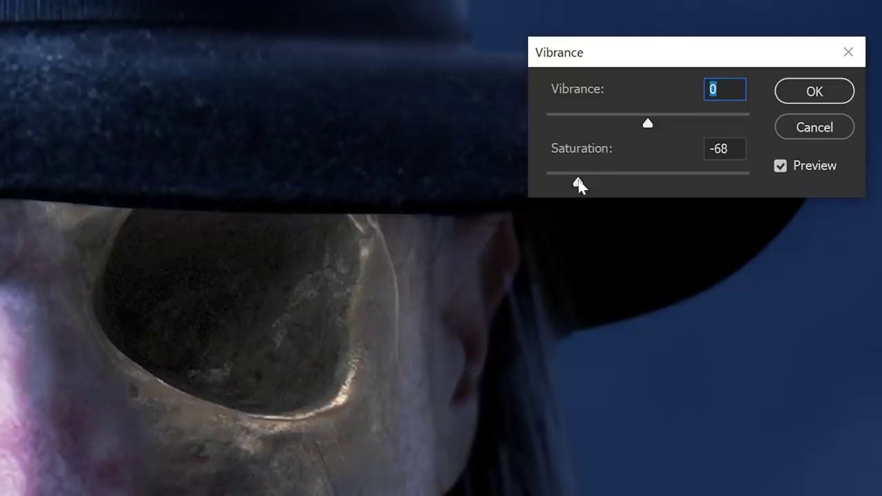
pyautogui.click(794, 92)
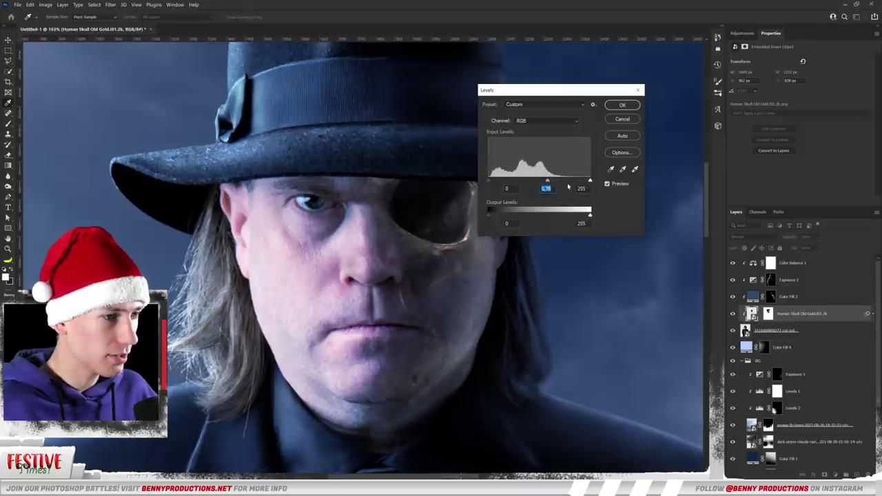
pyautogui.moveTo(548, 183); pyautogui.dragTo(550, 183)
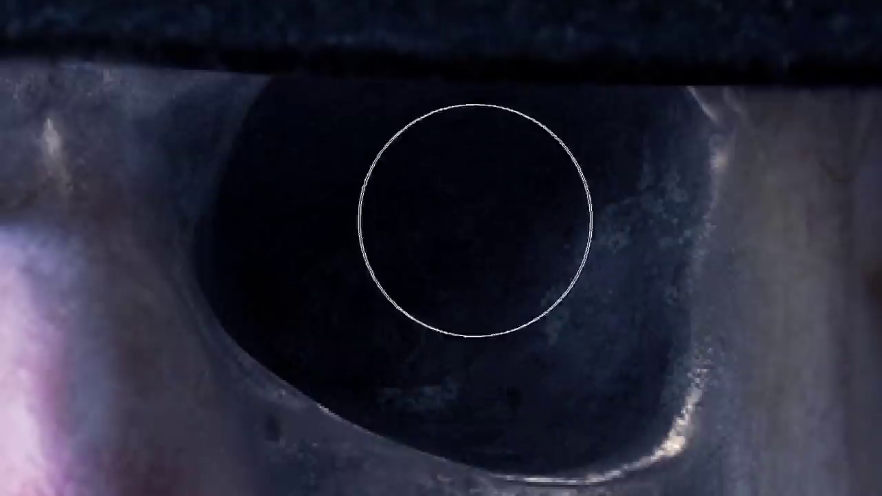
pyautogui.moveTo(475, 221); pyautogui.dragTo(459, 225)
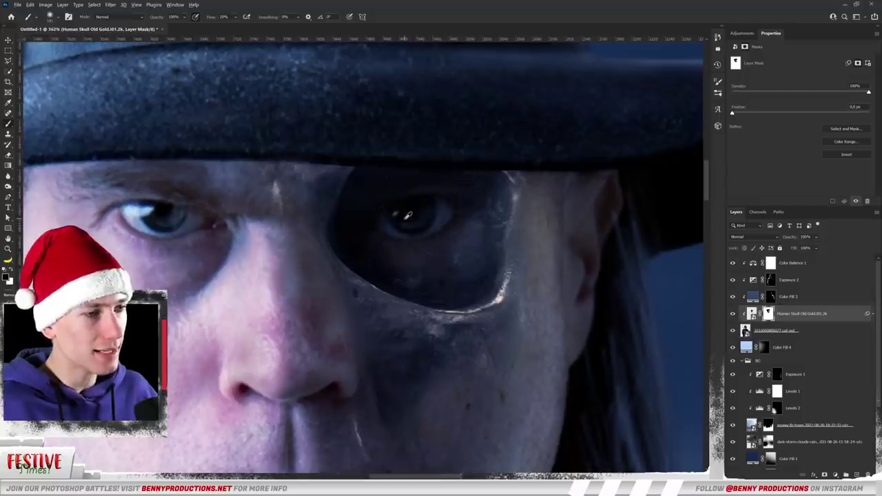
# Mask away the iris image's edges and scale it to sit centred on the eye.
pyautogui.scroll(3, 407, 216)
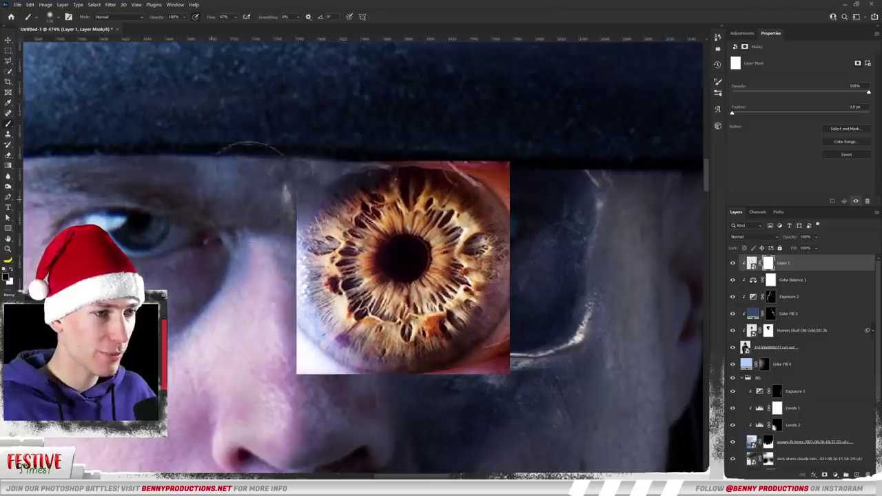
pyautogui.moveTo(255, 158)
pyautogui.mouseDown()
pyautogui.moveTo(303, 228)
pyautogui.moveTo(320, 331)
pyautogui.moveTo(386, 365)
pyautogui.moveTo(555, 258)
pyautogui.moveTo(535, 153)
pyautogui.moveTo(417, 115)
pyautogui.mouseUp()
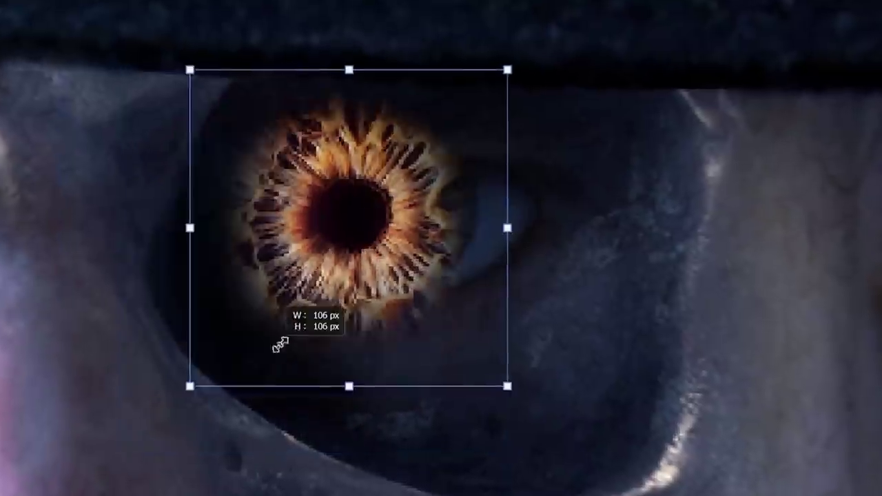
pyautogui.moveTo(281, 340)
pyautogui.mouseDown()
pyautogui.moveTo(418, 238)
pyautogui.moveTo(382, 287)
pyautogui.mouseUp()
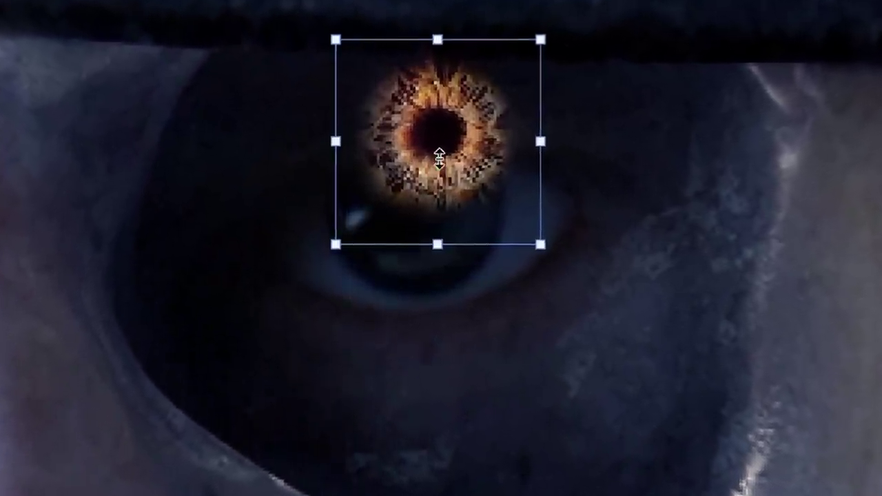
pyautogui.moveTo(437, 147); pyautogui.dragTo(434, 228)
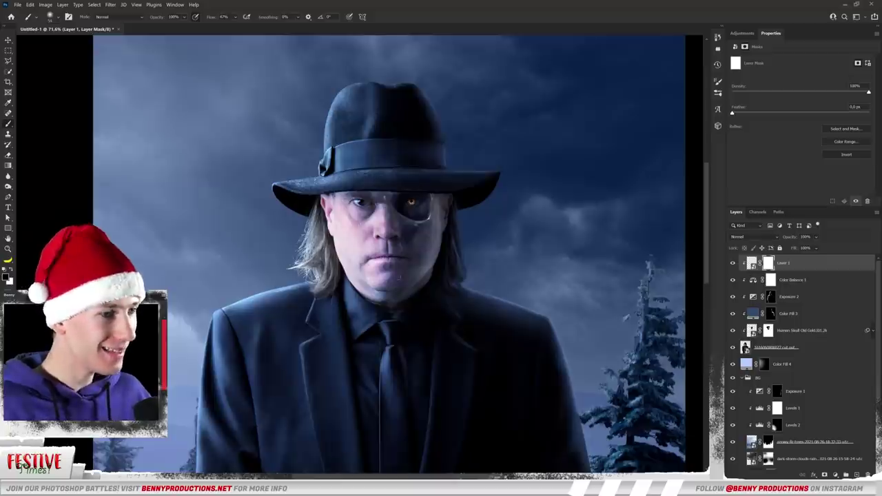
pyautogui.scroll(-4, 399, 276)
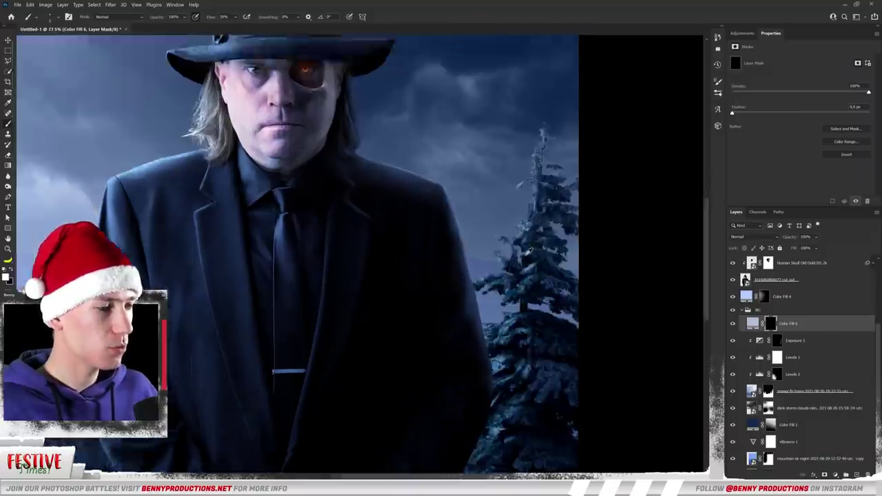
# Move a tombstone into place at the lower left of the scene behind the man.
pyautogui.scroll(5, 448, 224)
pyautogui.scroll(4, 447, 225)
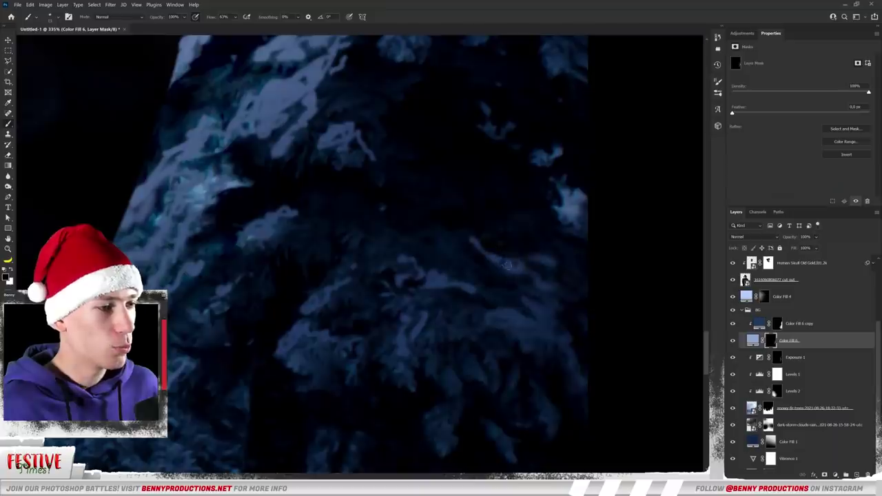
pyautogui.scroll(-8, 507, 266)
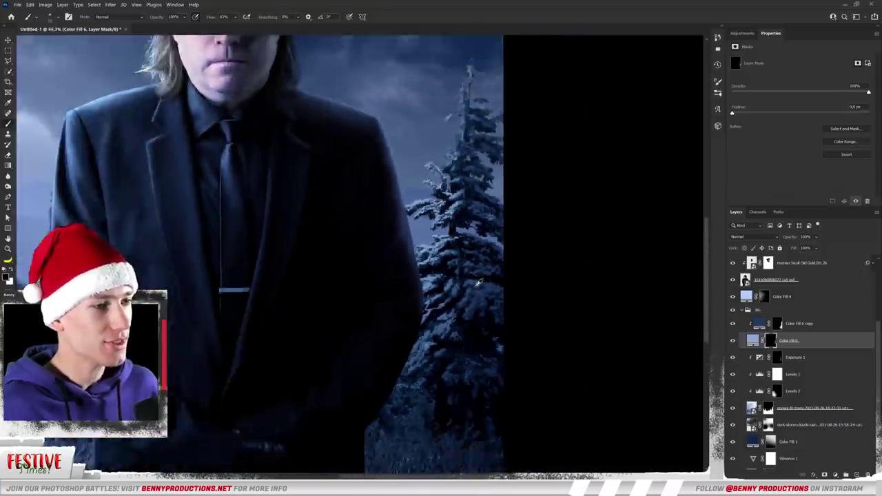
pyautogui.scroll(-3, 478, 282)
pyautogui.scroll(4, 383, 277)
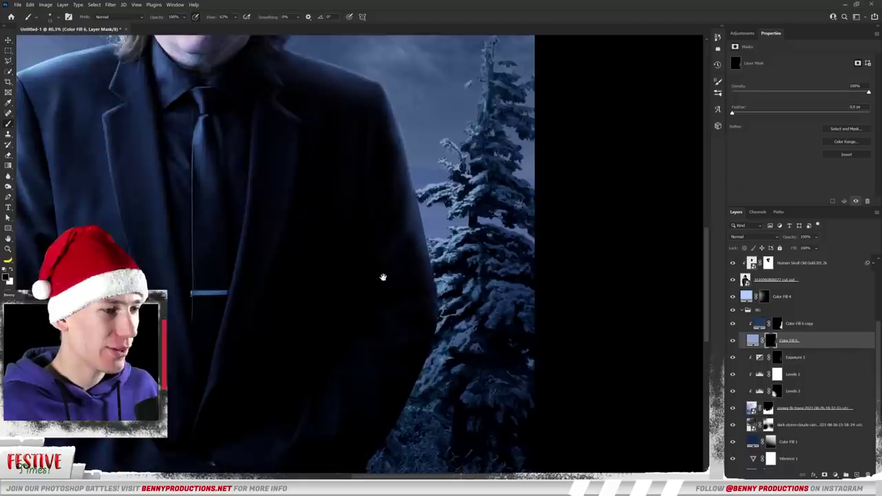
pyautogui.moveTo(383, 277); pyautogui.dragTo(627, 213)
pyautogui.moveTo(216, 153); pyautogui.dragTo(354, 195)
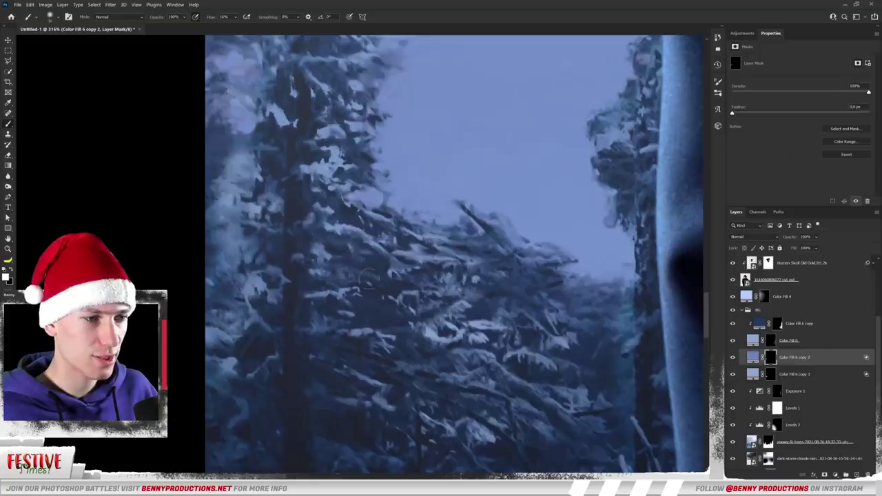
pyautogui.moveTo(366, 276)
pyautogui.mouseDown()
pyautogui.moveTo(292, 243)
pyautogui.moveTo(367, 287)
pyautogui.mouseUp()
pyautogui.scroll(-2, 302, 238)
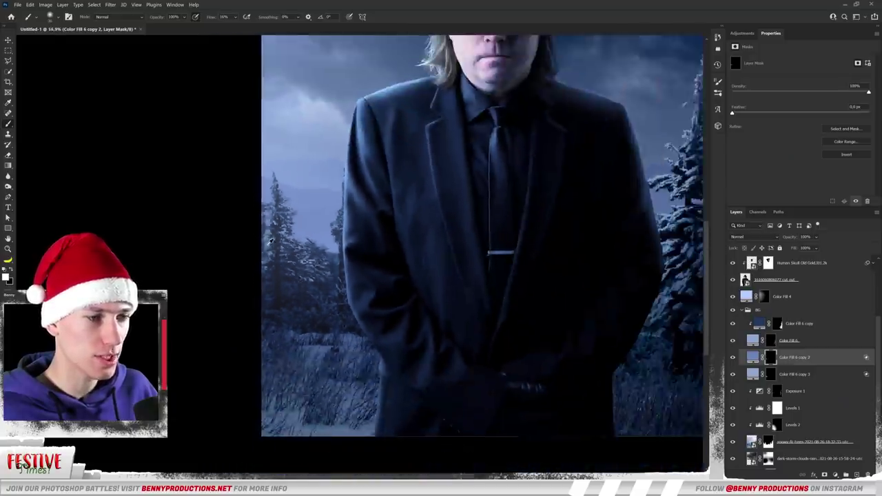
pyautogui.scroll(-2, 270, 240)
pyautogui.moveTo(474, 131); pyautogui.dragTo(463, 215)
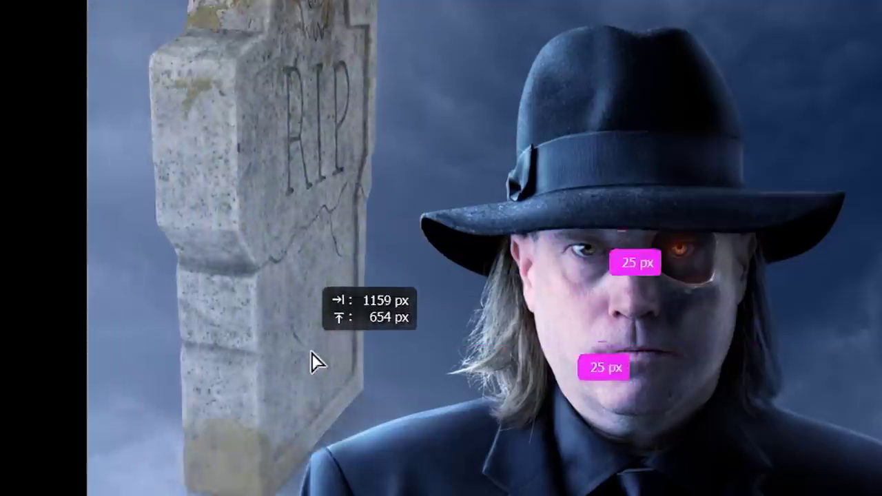
pyautogui.moveTo(311, 360)
pyautogui.mouseDown()
pyautogui.moveTo(295, 414)
pyautogui.moveTo(312, 216)
pyautogui.moveTo(292, 338)
pyautogui.moveTo(311, 335)
pyautogui.moveTo(304, 358)
pyautogui.mouseUp()
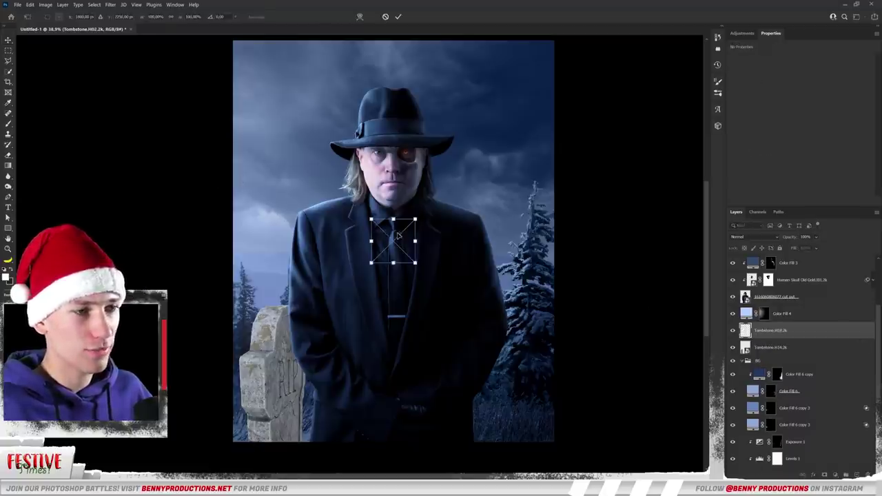
# Position the placed Headstone.H15 image, moving it out from behind the man.
pyautogui.moveTo(296, 129)
pyautogui.mouseDown()
pyautogui.moveTo(301, 142)
pyautogui.moveTo(294, 120)
pyautogui.mouseUp()
pyautogui.press('Return')
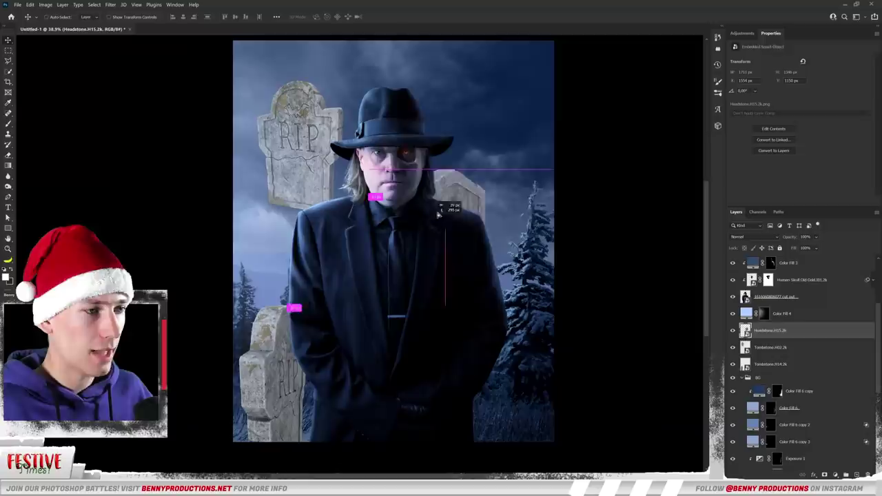
pyautogui.moveTo(437, 215); pyautogui.dragTo(477, 168)
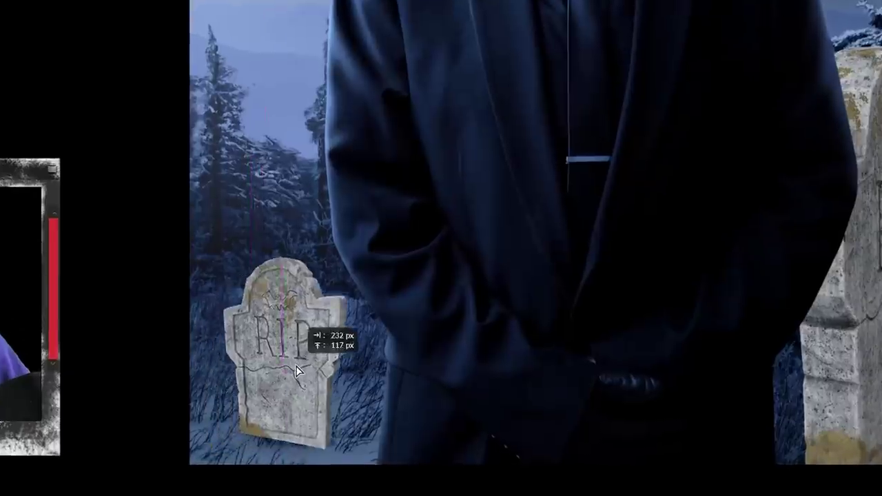
pyautogui.moveTo(295, 364); pyautogui.dragTo(324, 283)
pyautogui.hotkey('ctrl', 't')
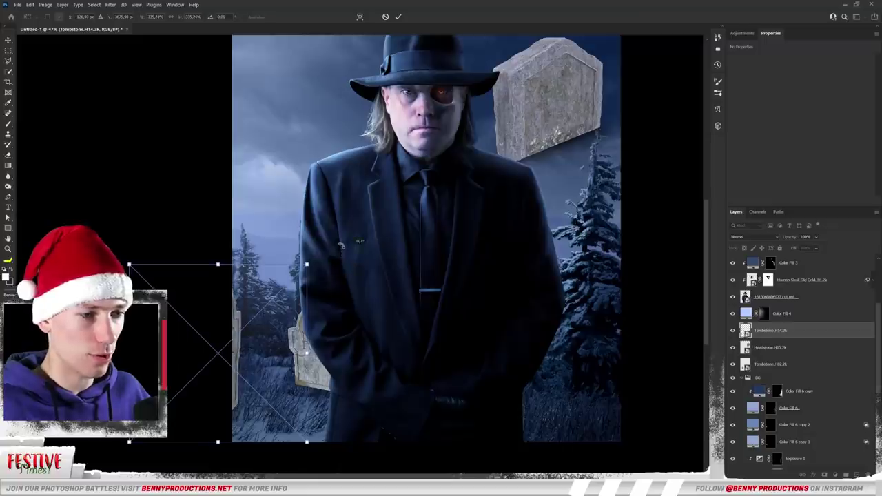
# Resize the tombstone and move it onto the canvas.
pyautogui.moveTo(340, 246); pyautogui.dragTo(336, 256)
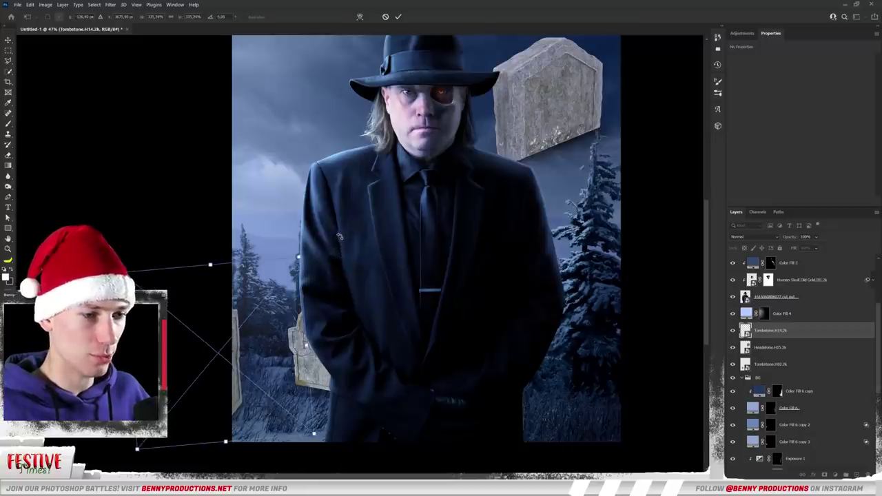
pyautogui.press('Return')
pyautogui.moveTo(241, 331); pyautogui.dragTo(278, 345)
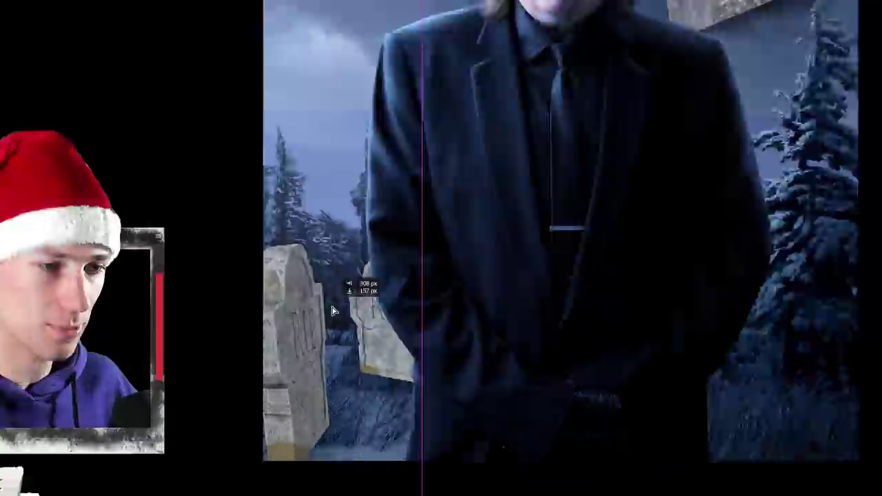
# Shrink a small headstone at bottom right and darken the tombstone with Levels output white 96.
pyautogui.moveTo(332, 311); pyautogui.dragTo(832, 335)
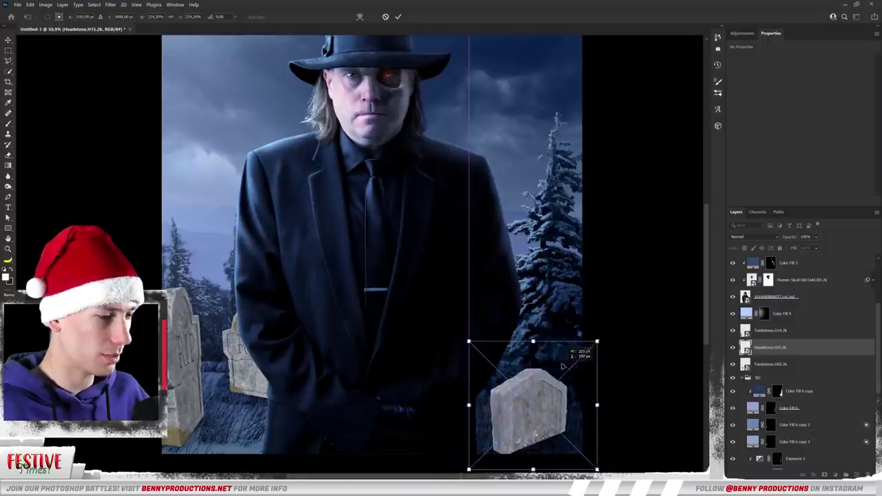
pyautogui.moveTo(562, 366); pyautogui.dragTo(560, 360)
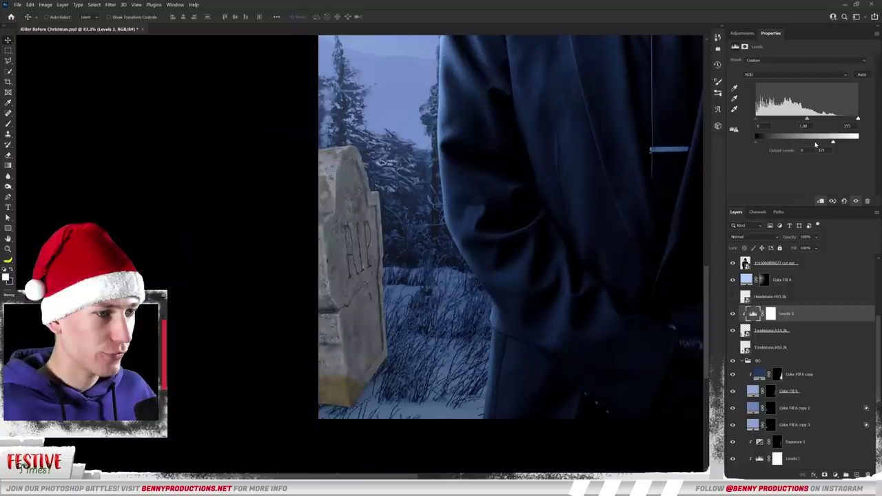
pyautogui.moveTo(815, 145); pyautogui.dragTo(820, 120)
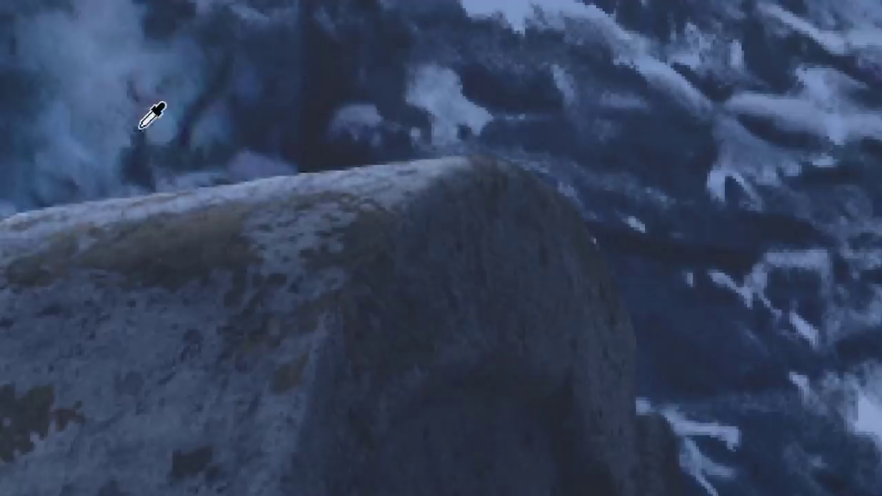
pyautogui.press(']')
pyautogui.press(']')
pyautogui.press(']')
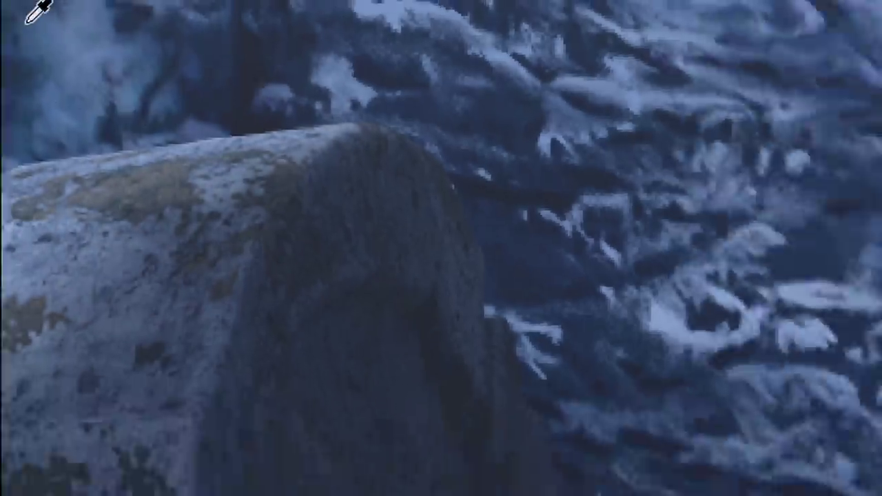
# Paint a cap of white snow onto the RIP tombstone's top edge.
pyautogui.moveTo(385, 213); pyautogui.dragTo(406, 213)
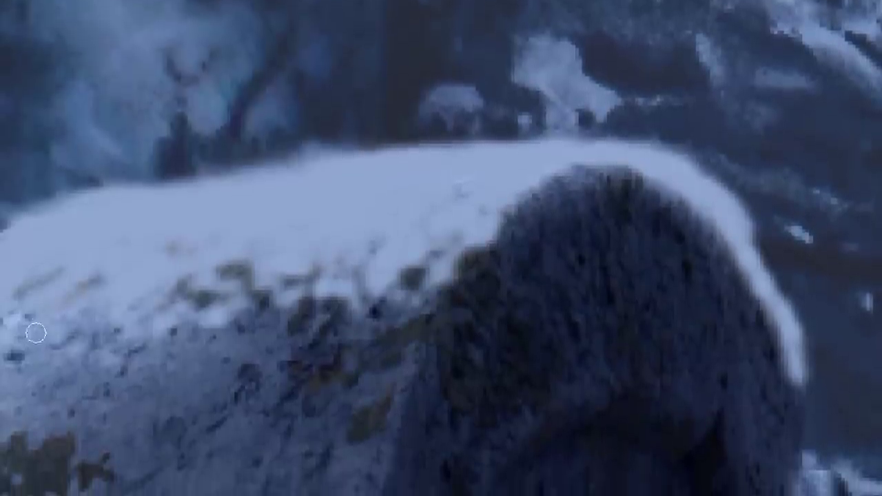
pyautogui.click(317, 306)
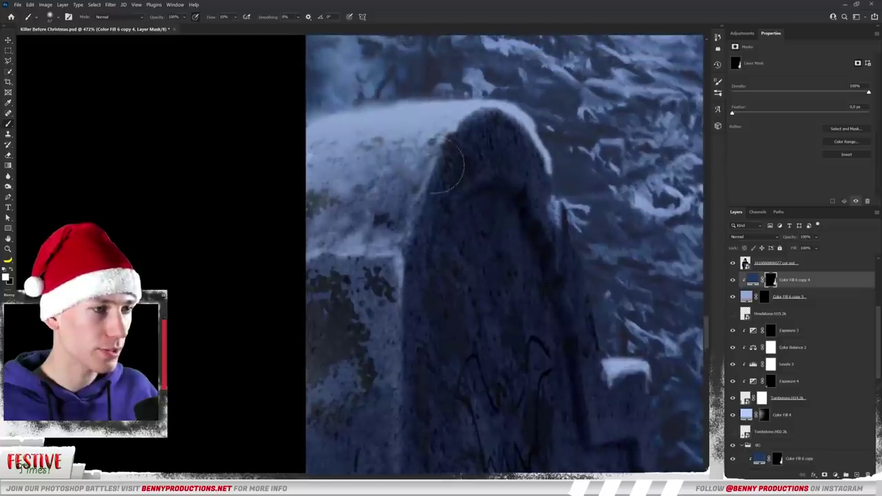
pyautogui.moveTo(448, 172); pyautogui.dragTo(359, 270)
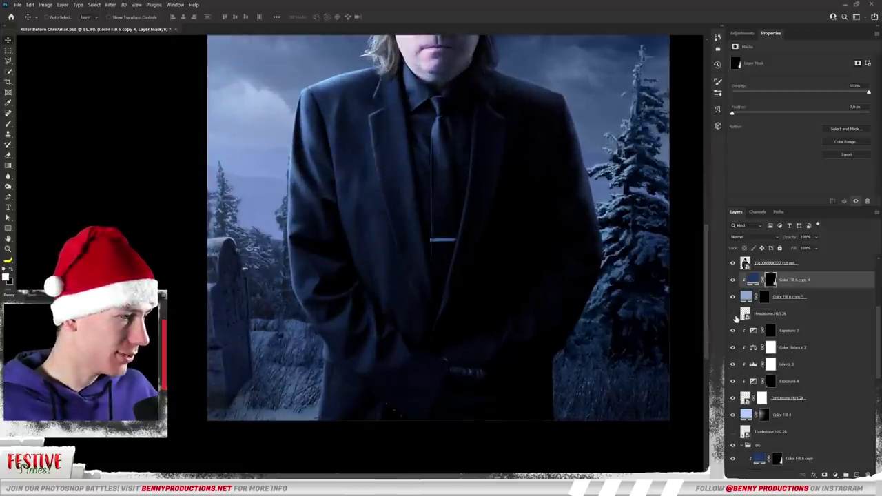
pyautogui.click(756, 315)
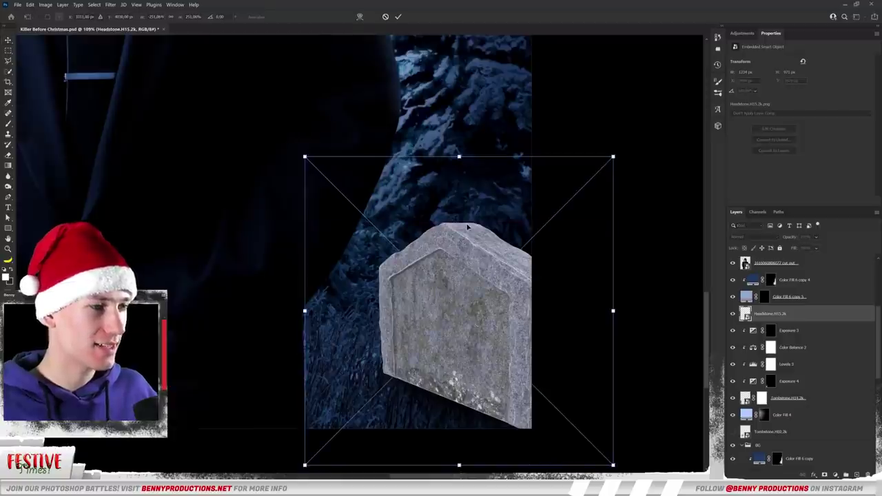
# Rotate the headstone from -176.5° to -172.8° for a slight tilt.
pyautogui.moveTo(480, 123); pyautogui.dragTo(485, 122)
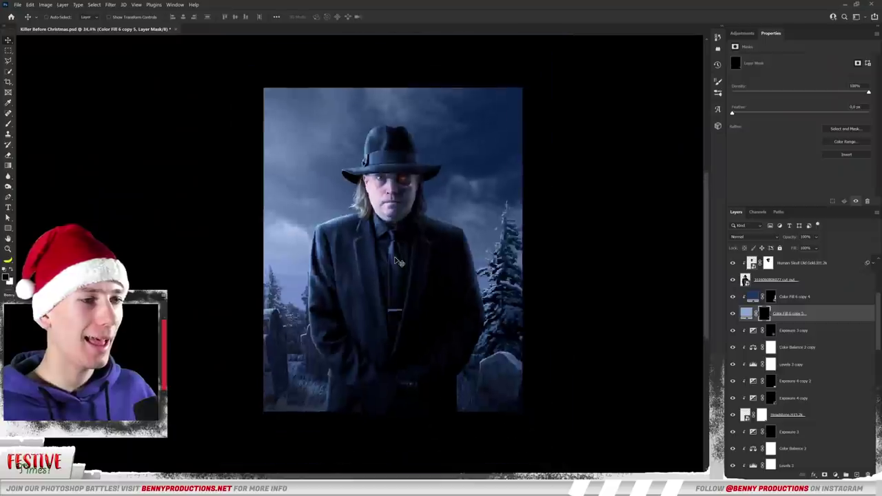
pyautogui.scroll(1, 398, 262)
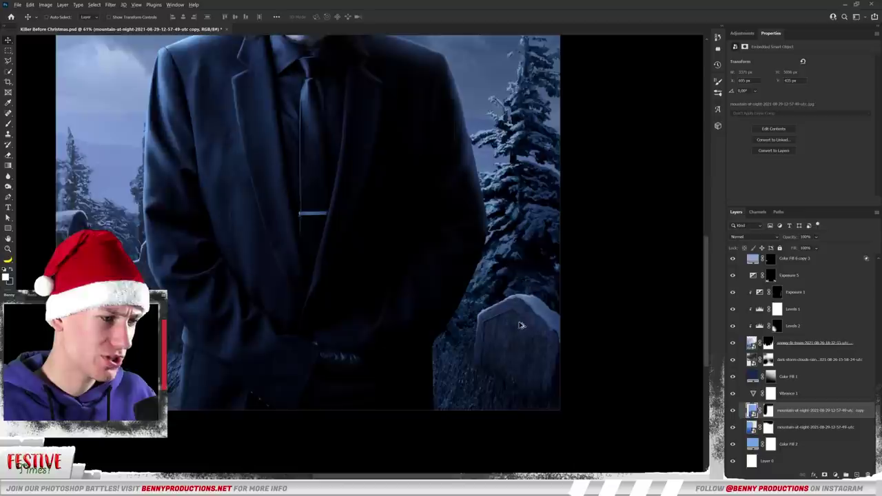
pyautogui.scroll(2, 315, 276)
# Position the falling-snow overlay layer across the graveyard scene.
pyautogui.moveTo(315, 276); pyautogui.dragTo(525, 282)
pyautogui.scroll(-5, 526, 283)
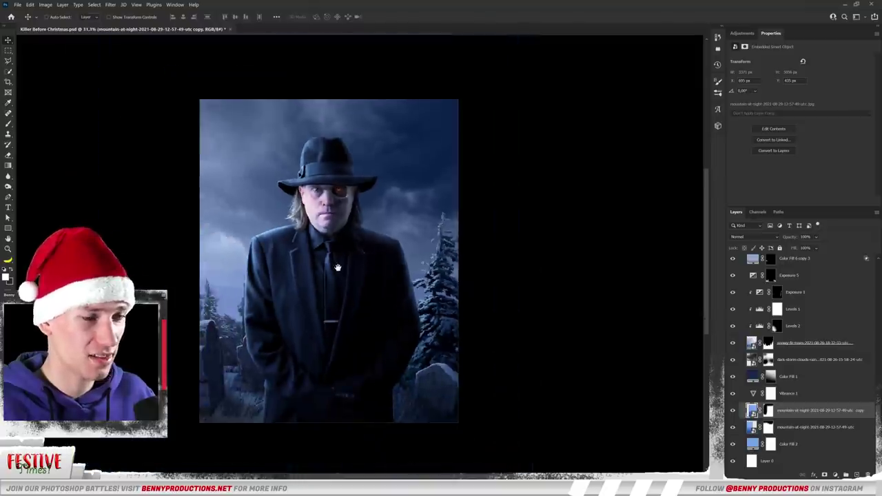
pyautogui.moveTo(324, 258); pyautogui.dragTo(338, 193)
pyautogui.scroll(1, 406, 258)
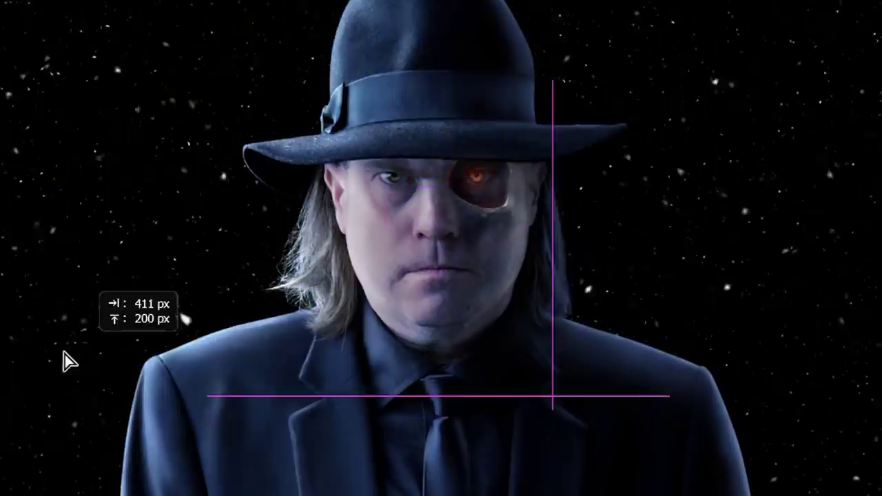
pyautogui.moveTo(63, 360); pyautogui.dragTo(43, 366)
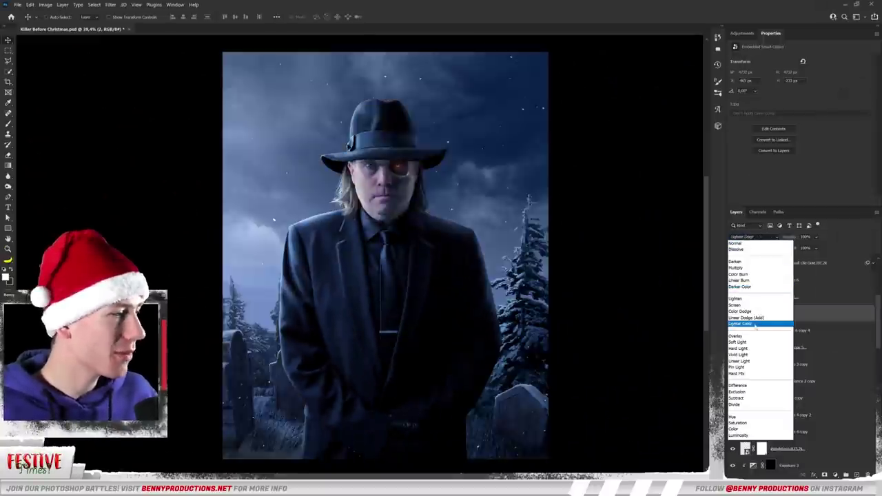
# Move the snowfall overlay layer into position over the graveyard scene.
pyautogui.click(737, 304)
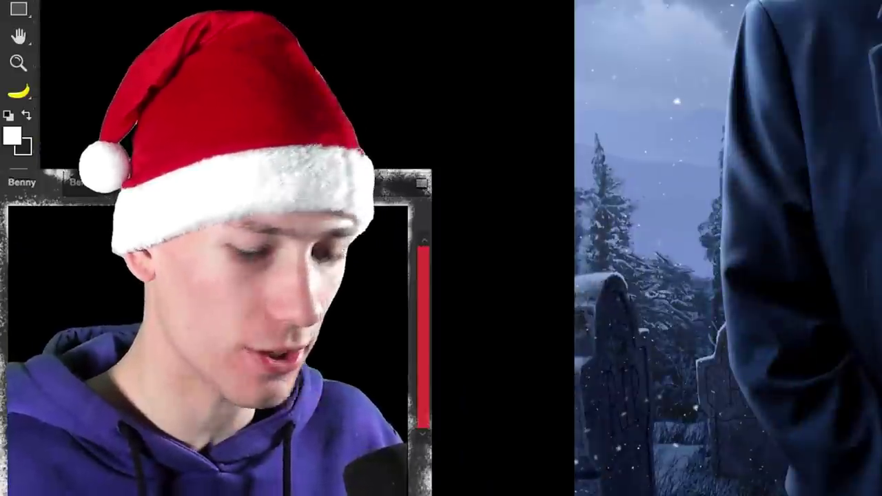
pyautogui.moveTo(342, 156); pyautogui.dragTo(428, 167)
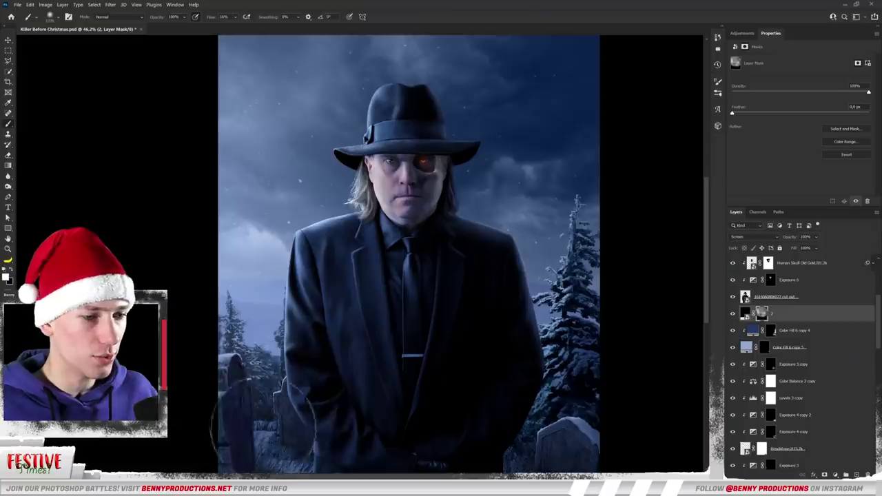
pyautogui.moveTo(449, 424); pyautogui.dragTo(441, 355)
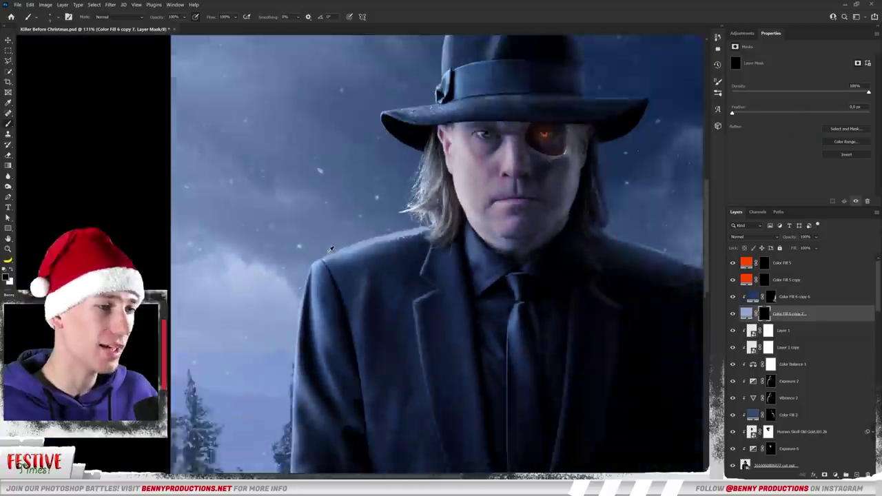
pyautogui.moveTo(483, 142); pyautogui.dragTo(398, 212)
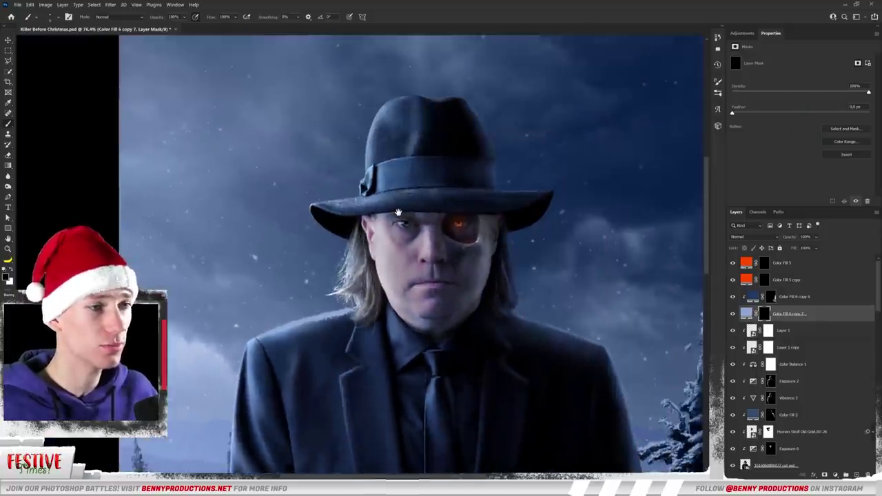
# Zoom and pan the view down over the figure to check the frosted shoulder and hat.
pyautogui.scroll(5, 276, 343)
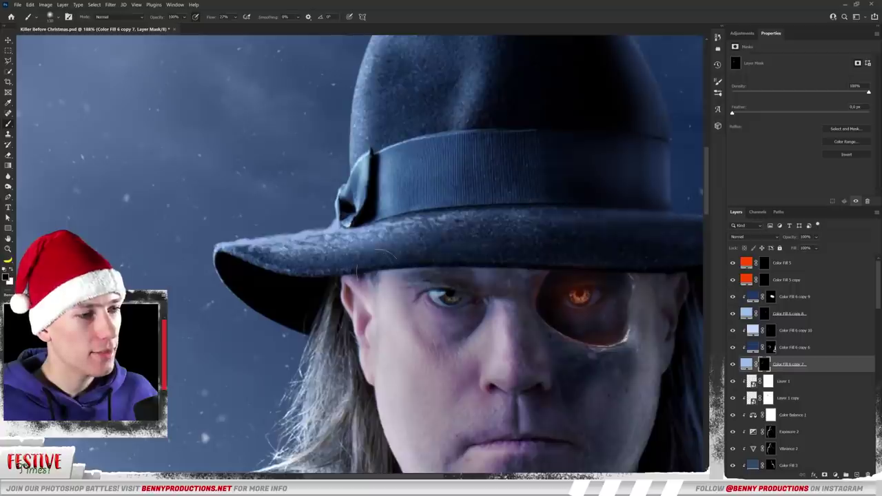
pyautogui.scroll(3, 385, 250)
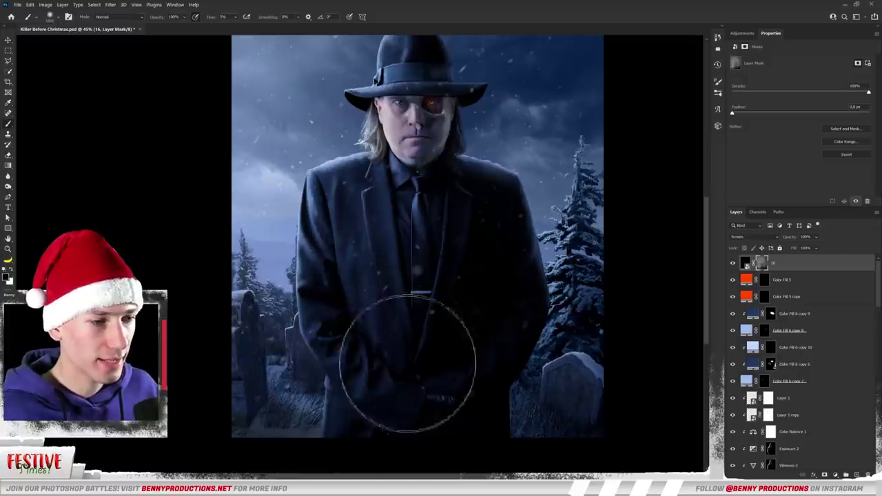
pyautogui.moveTo(470, 144); pyautogui.dragTo(456, 266)
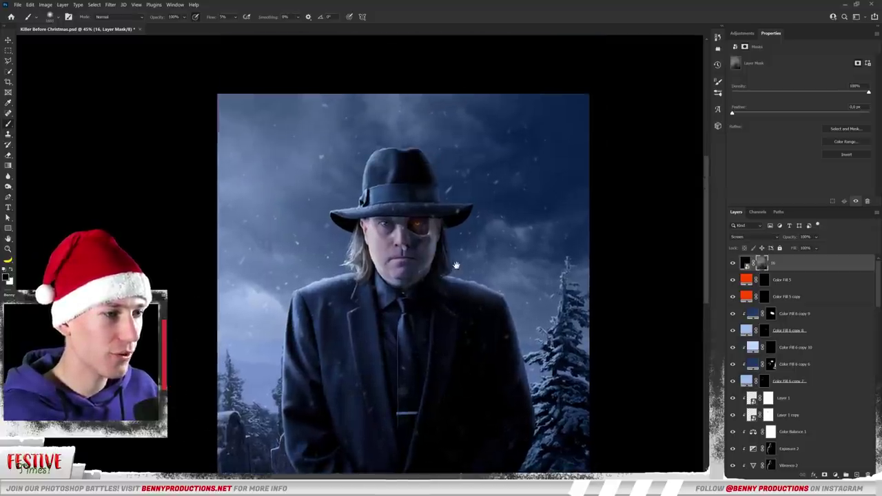
pyautogui.scroll(-3, 399, 157)
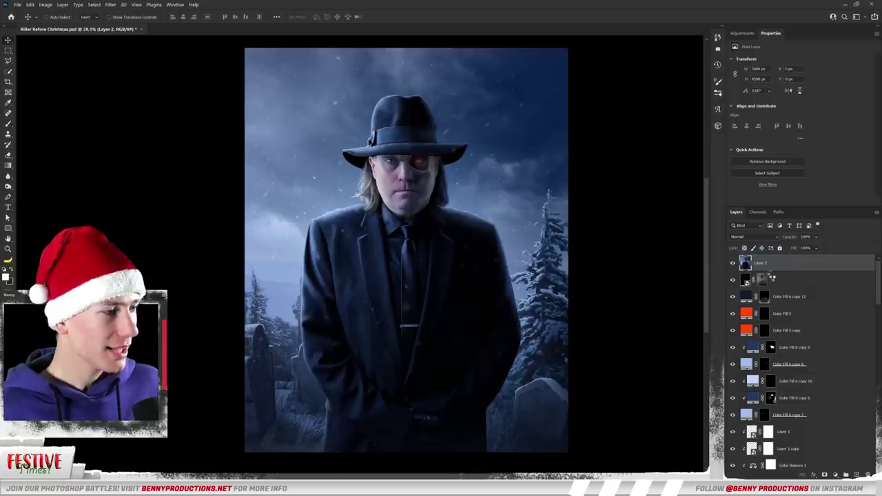
# Grade the merged layer with the Camera Raw Filter, lifting Shadows to +10 and Highlights to +3.
pyautogui.click(110, 5)
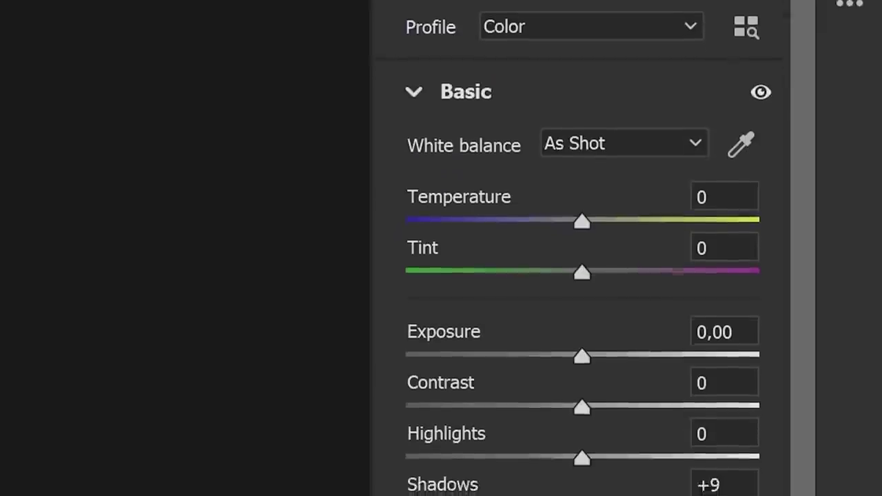
pyautogui.moveTo(802, 244); pyautogui.dragTo(807, 230)
pyautogui.moveTo(589, 324); pyautogui.dragTo(587, 321)
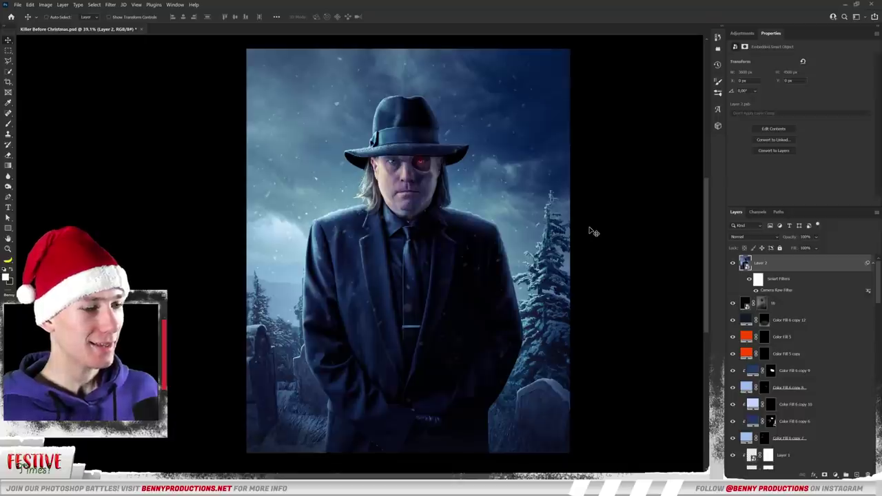